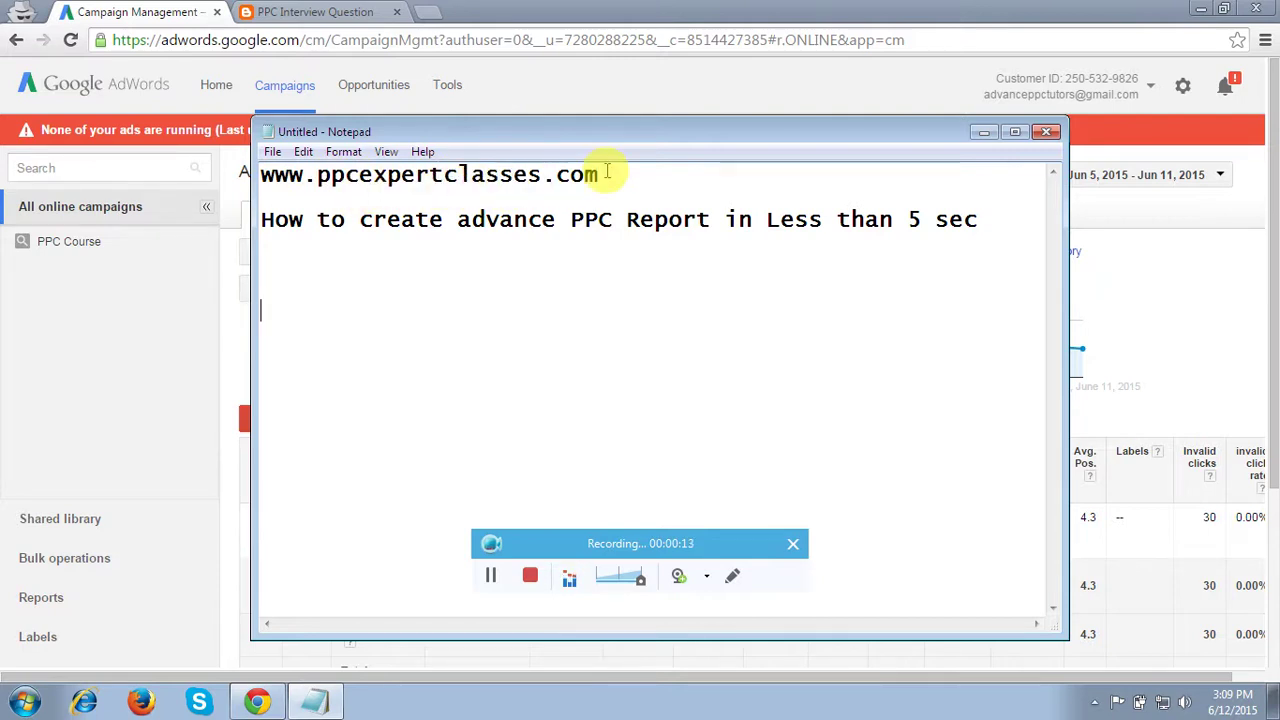
Add a full stop after 'sec' on the Notepad title line, then minimize Notepad
{"action": "left_click", "coordinate": [985, 226]}
{"action": "type", "text": "."}
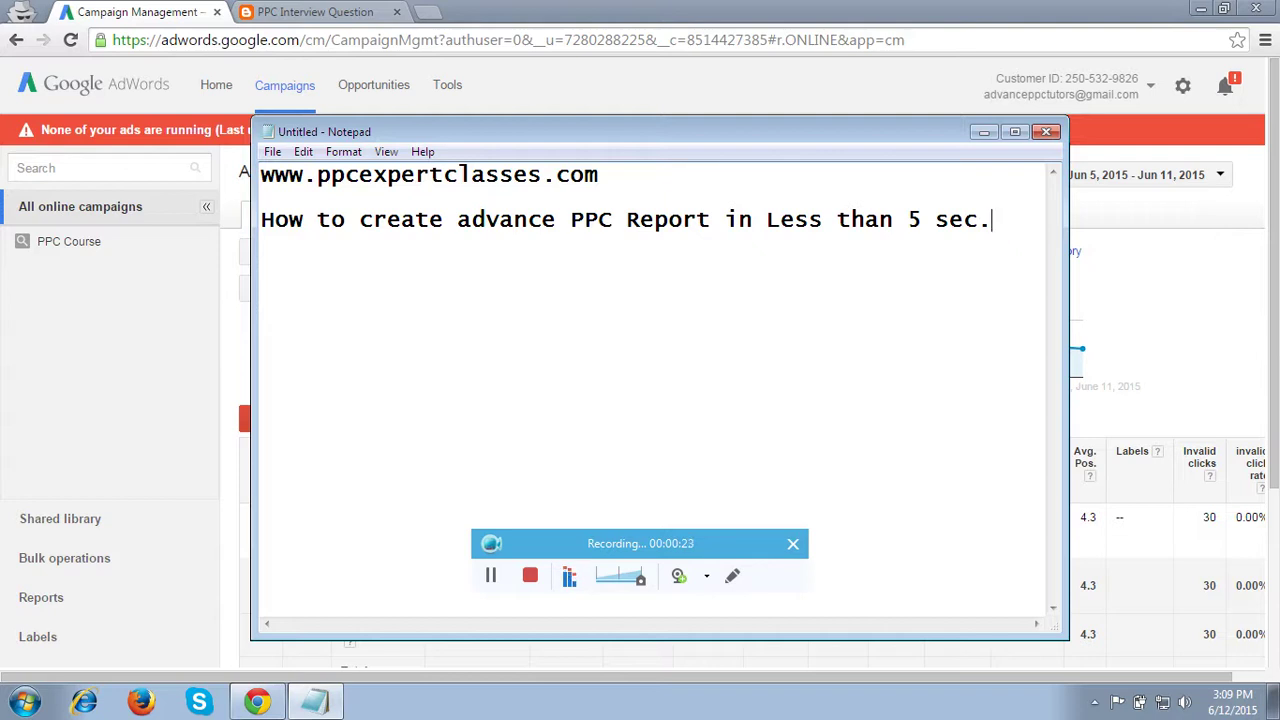
{"action": "left_click", "coordinate": [985, 134]}
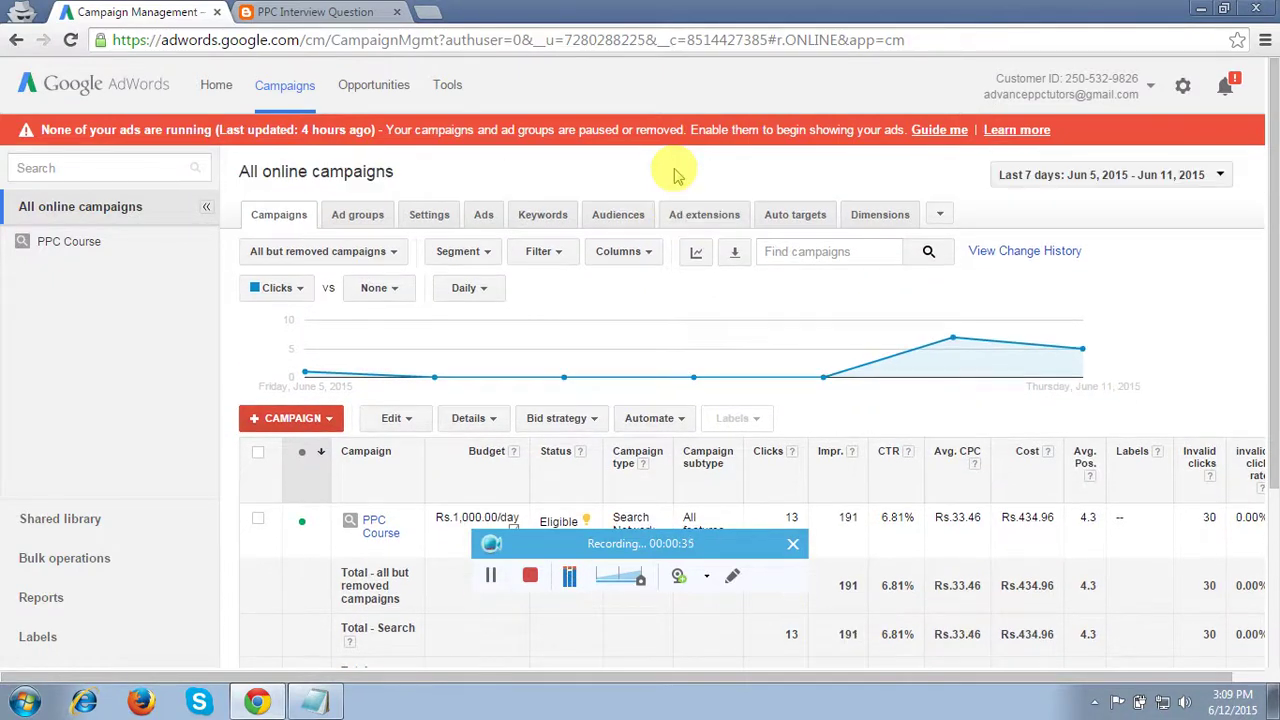
Point out the PPC Course campaign's 13 clicks and 434.96 cost, then open the campaign
{"action": "left_click_drag", "start_coordinate": [700, 546], "coordinate": [1110, 622]}
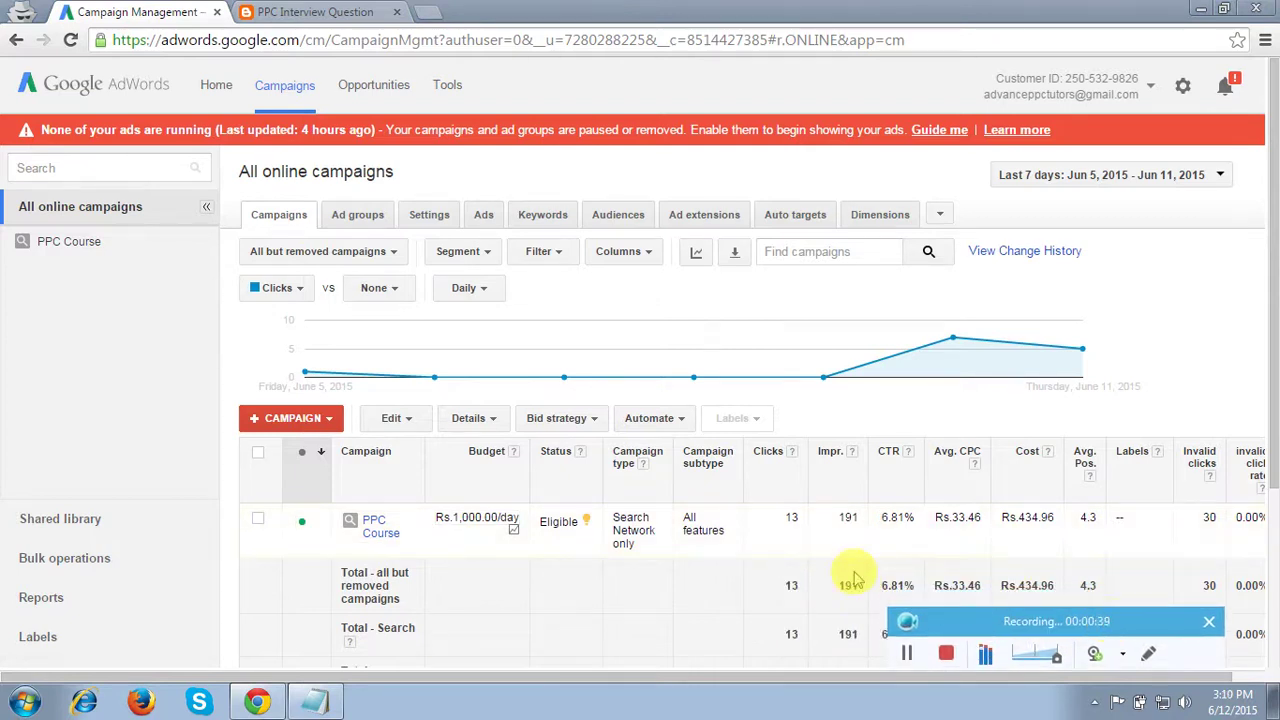
{"action": "left_click", "coordinate": [786, 517]}
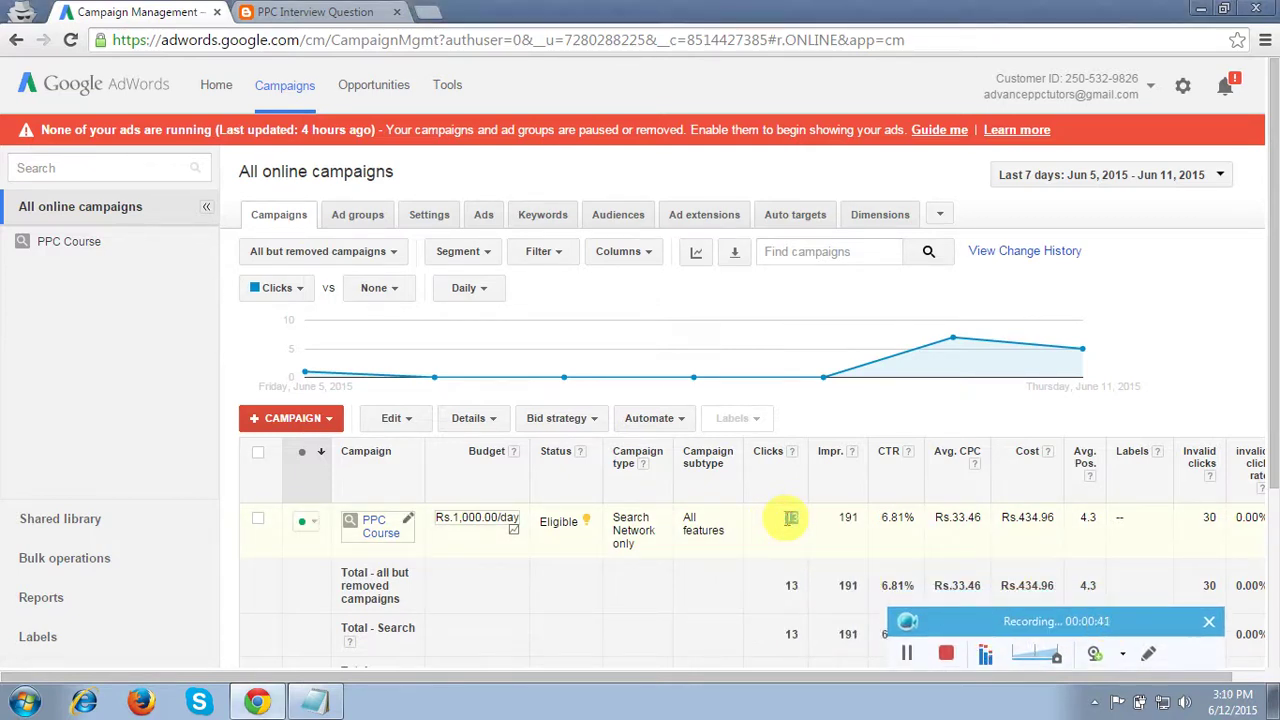
{"action": "double_click", "coordinate": [1032, 517]}
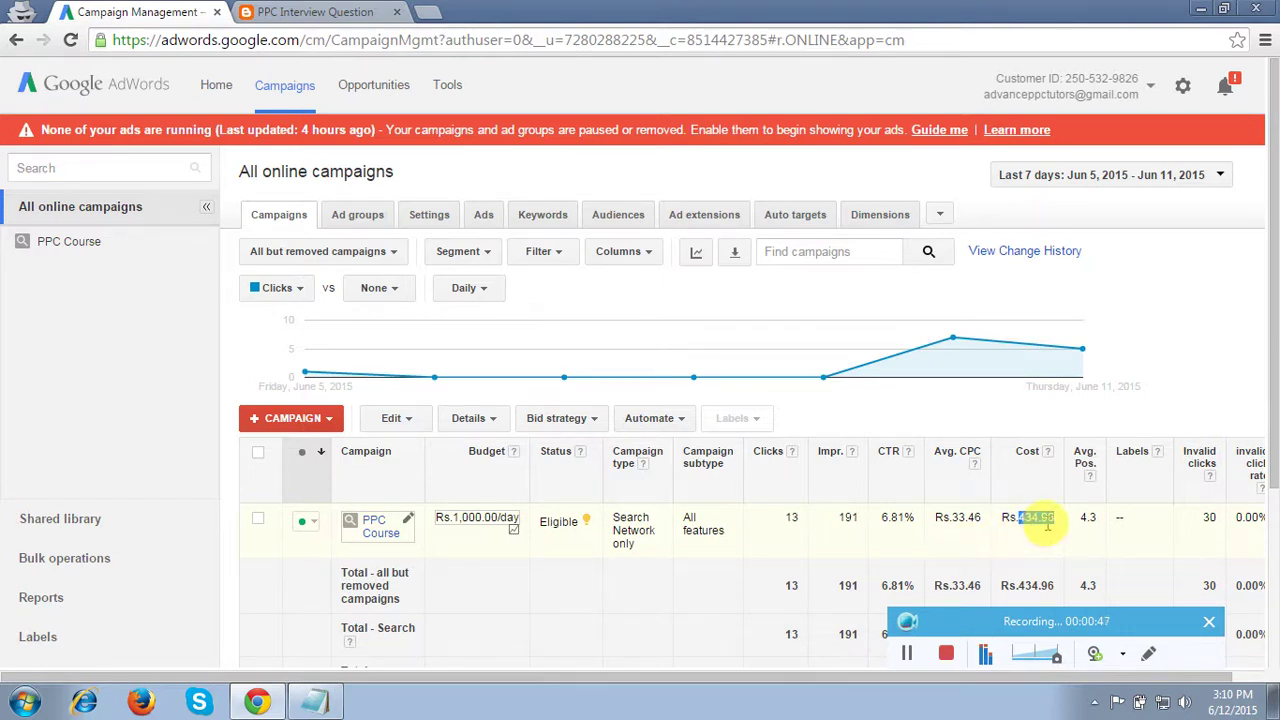
{"action": "left_click", "coordinate": [1050, 523]}
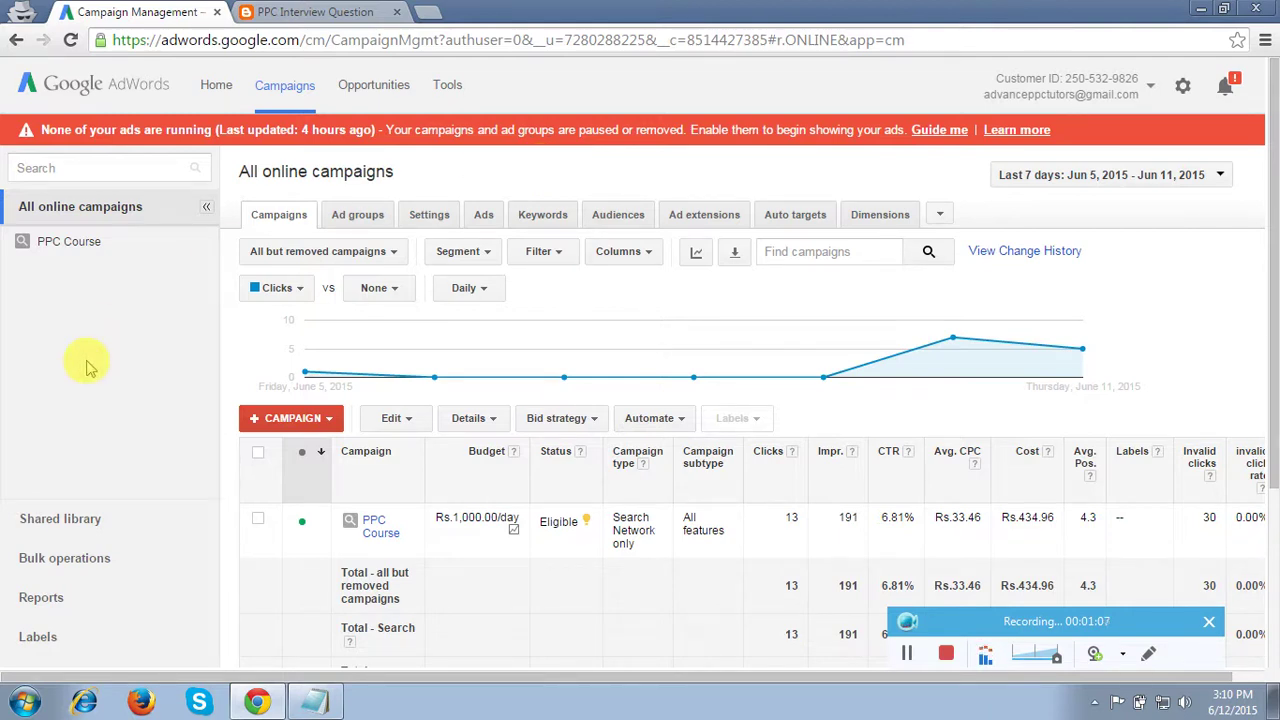
{"action": "left_click", "coordinate": [64, 246]}
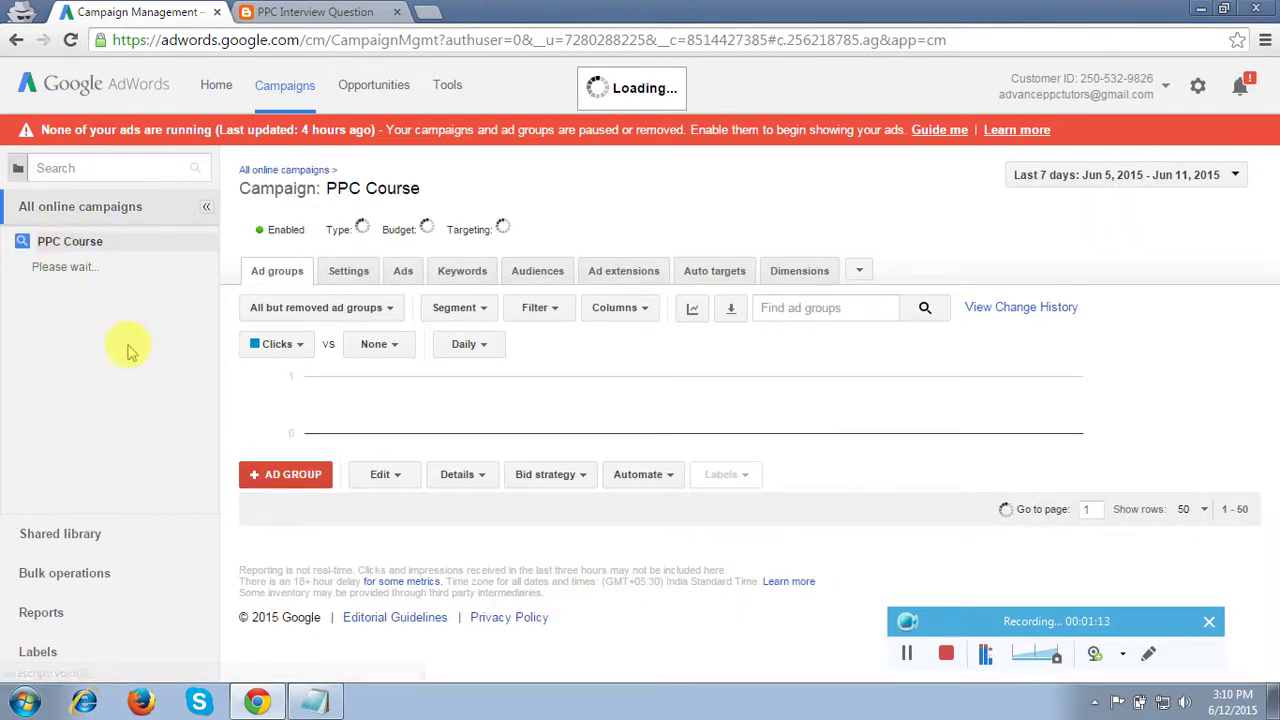
Switch the PPC Course campaign view to its Keywords tab
{"action": "left_click", "coordinate": [470, 274]}
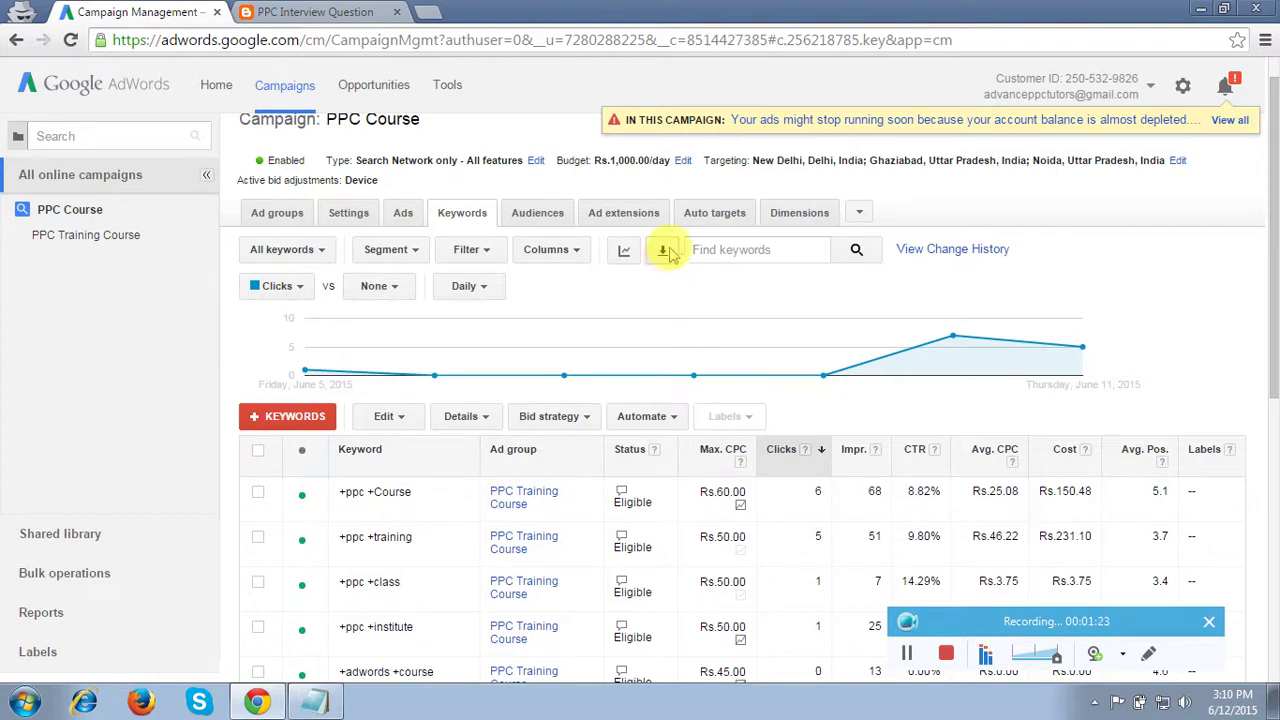
{"action": "left_click", "coordinate": [663, 252]}
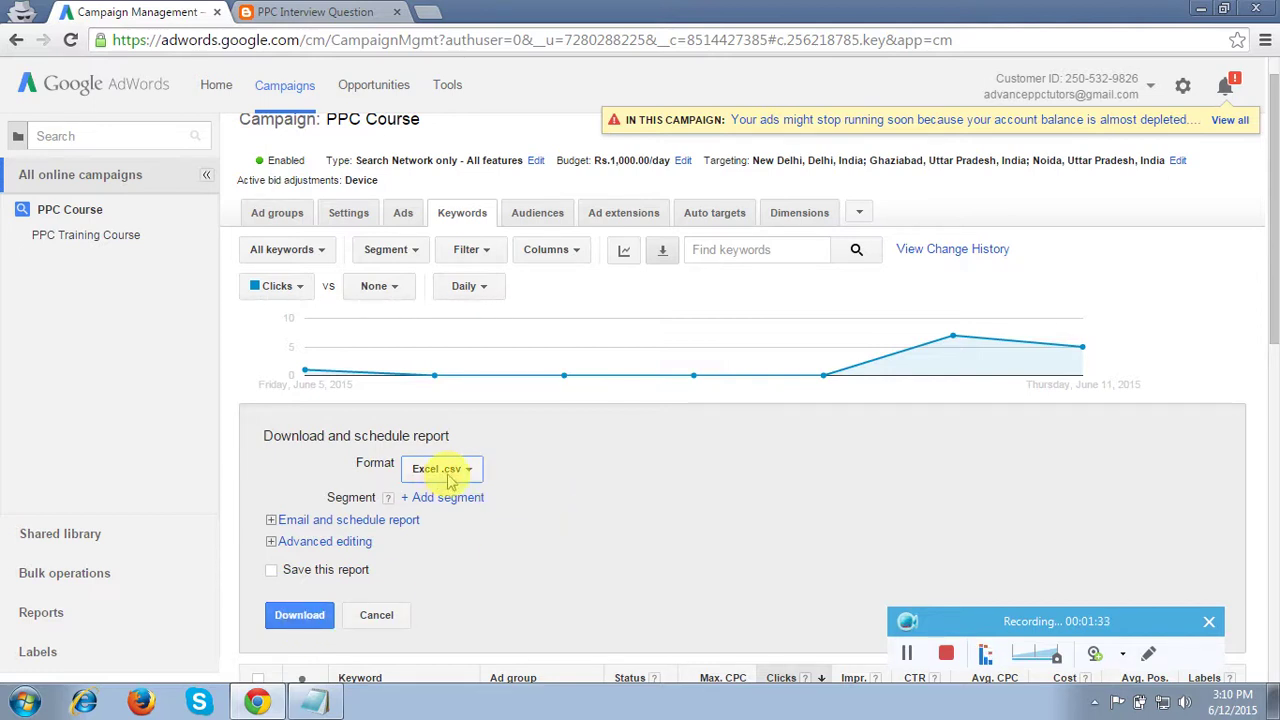
{"action": "left_click", "coordinate": [380, 614]}
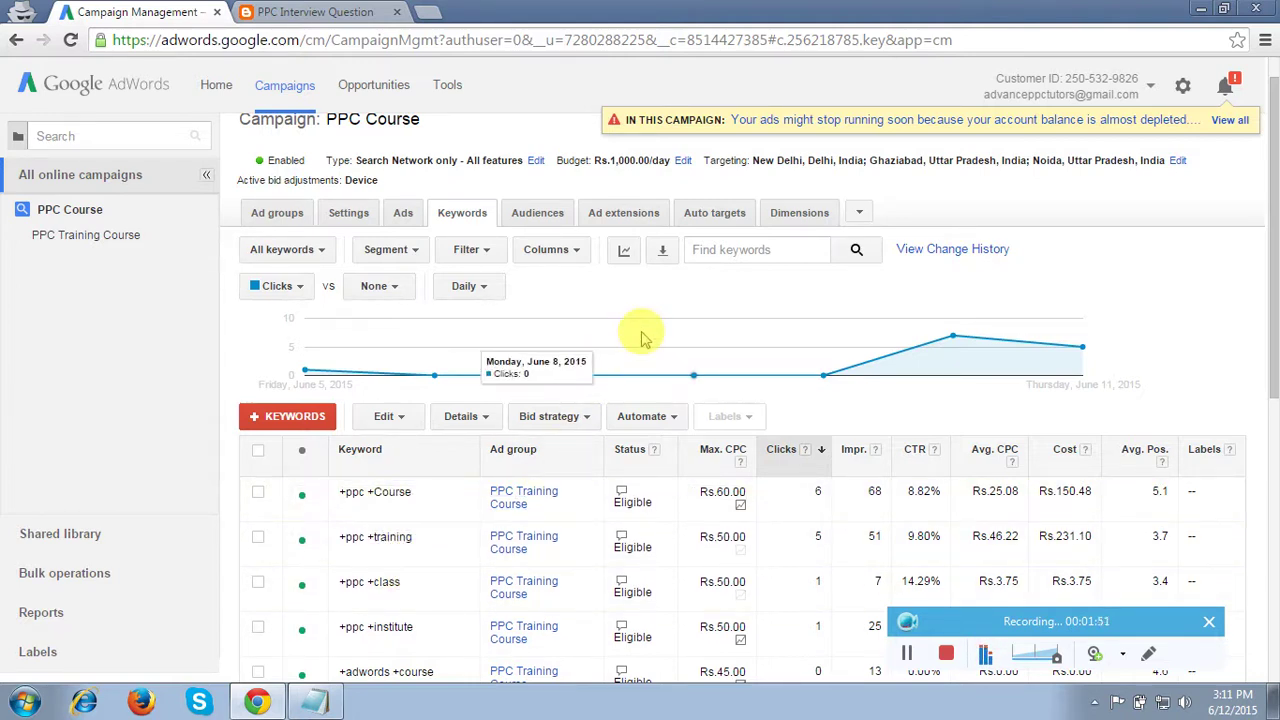
Go through Shared library and Bulk operations to reach the account's Scripts page
{"action": "double_click", "coordinate": [51, 400]}
{"action": "left_click", "coordinate": [55, 537]}
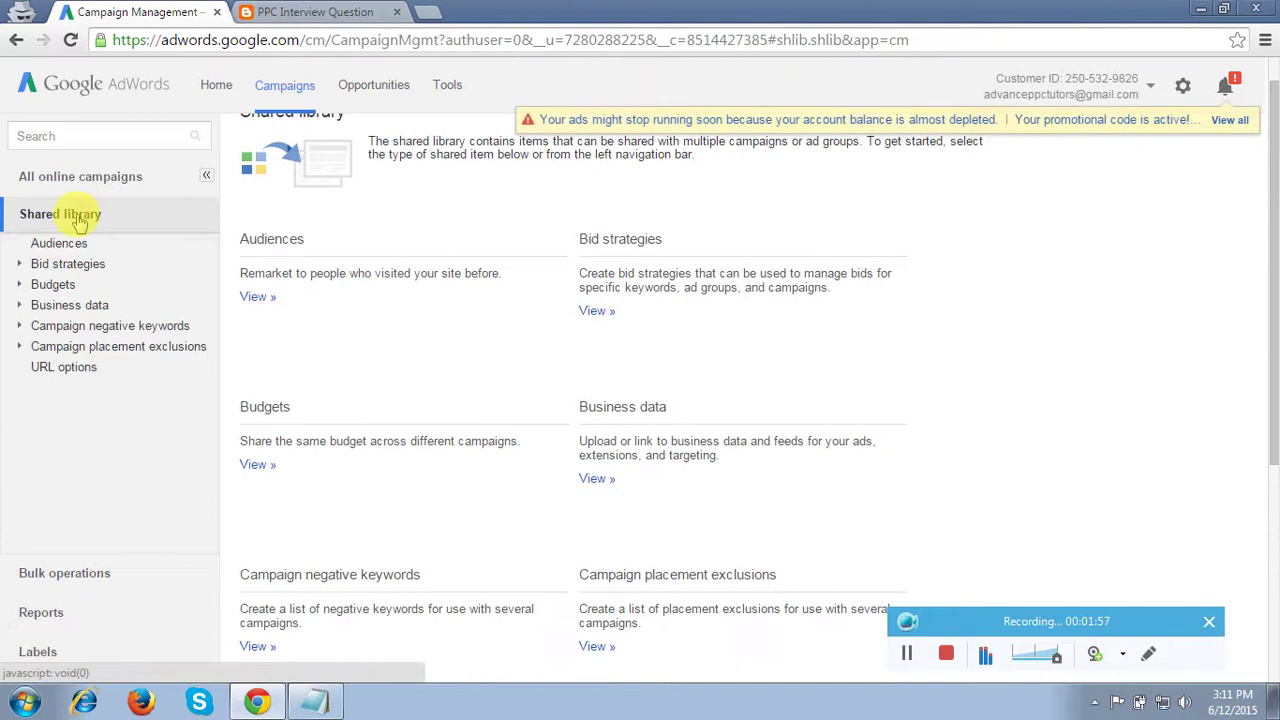
{"action": "left_click", "coordinate": [63, 572]}
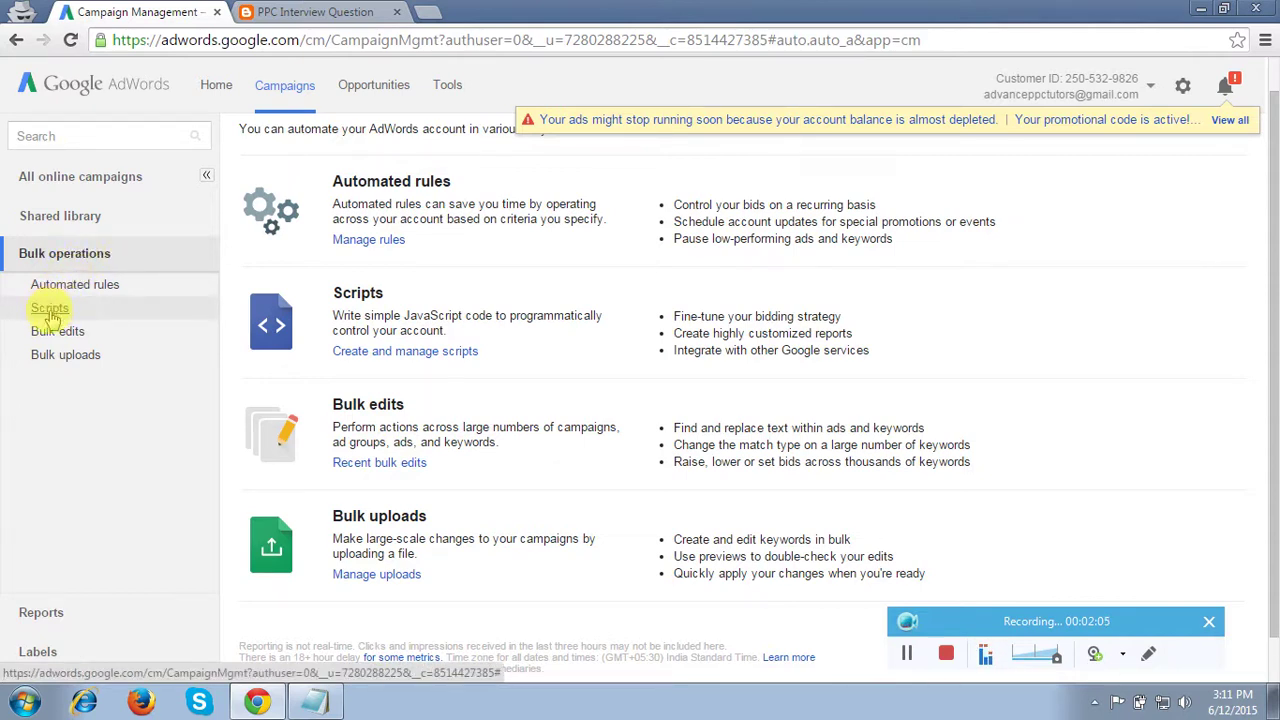
{"action": "left_click", "coordinate": [50, 310]}
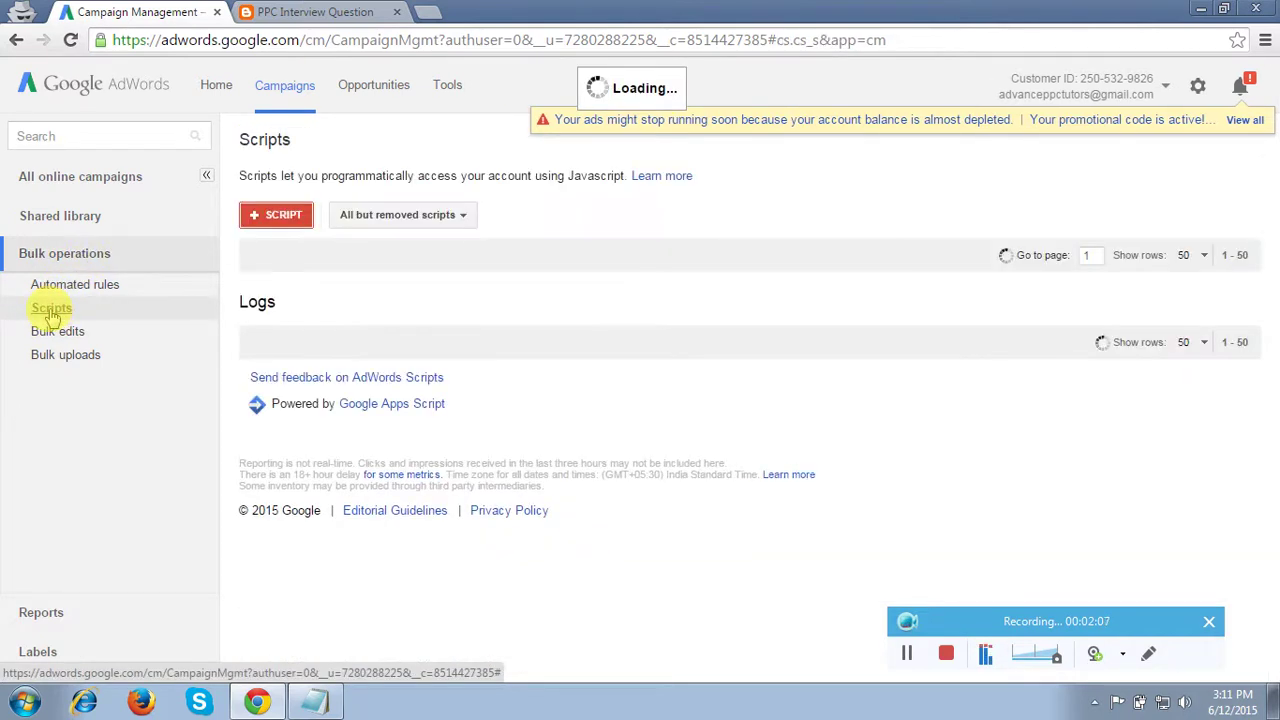
Create a new script and delete all of its default main function code
{"action": "left_click", "coordinate": [282, 218]}
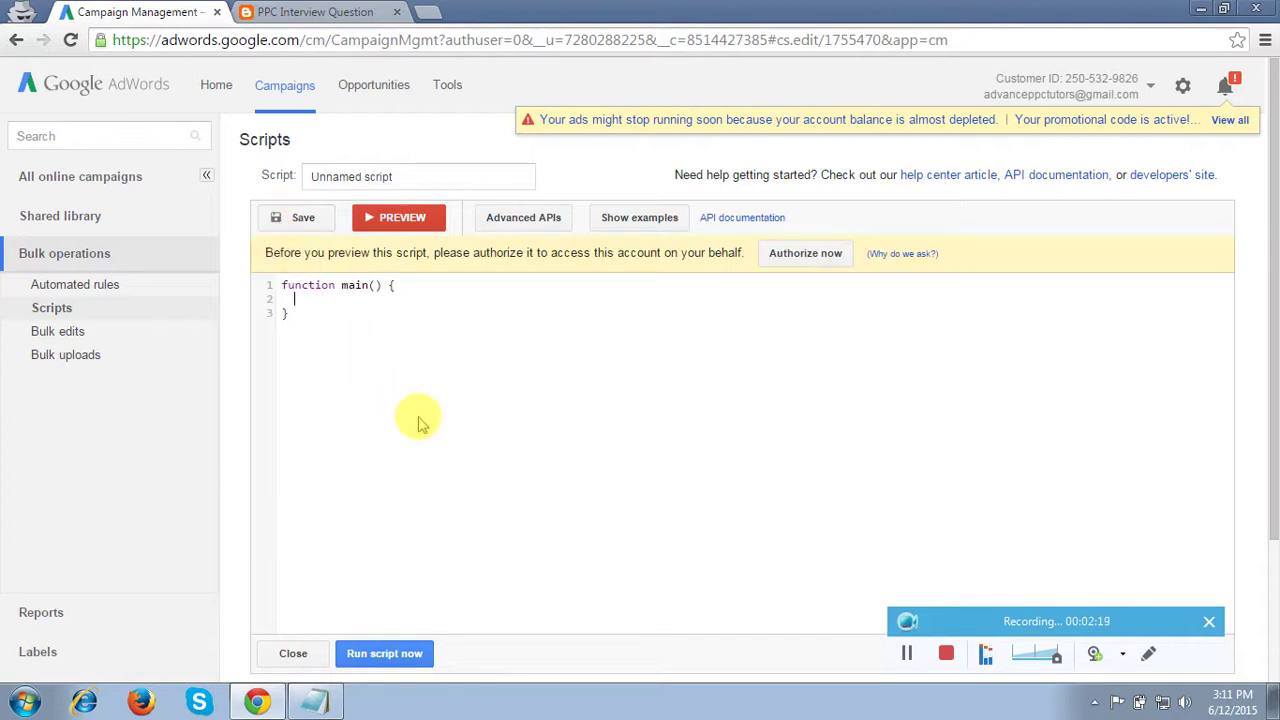
{"action": "key", "text": "ctrl+a"}
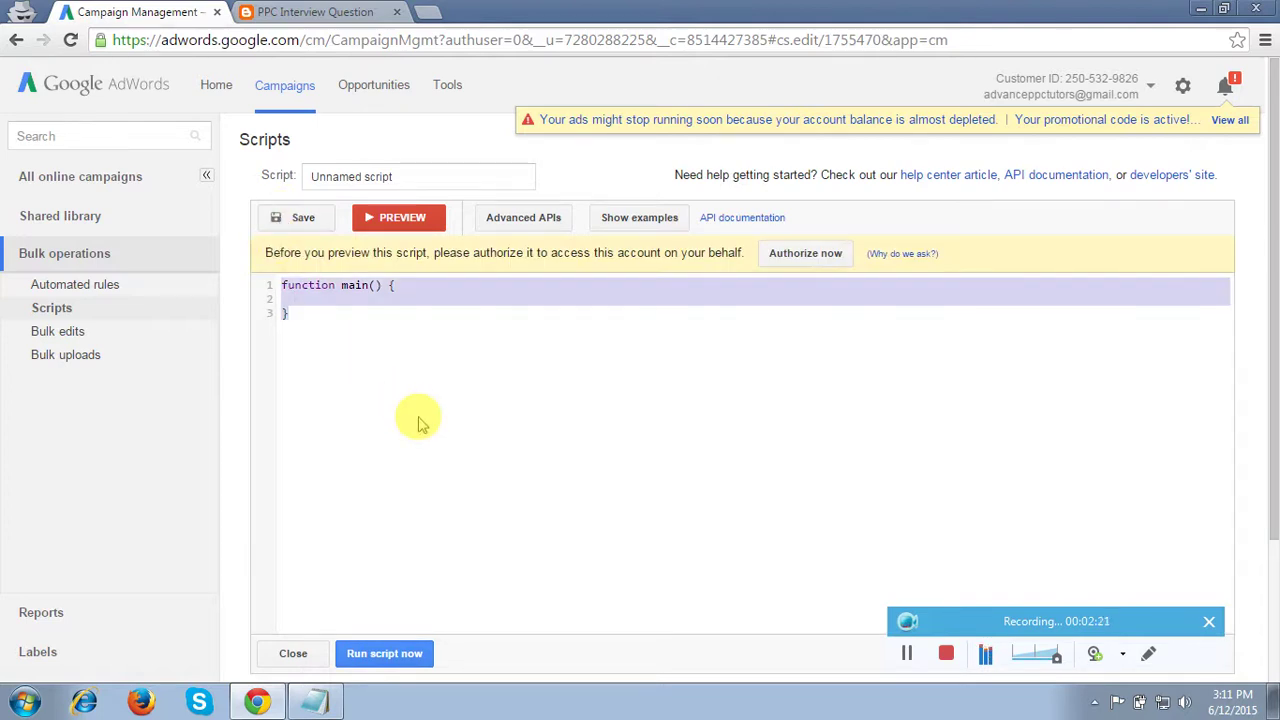
{"action": "key", "text": "Delete"}
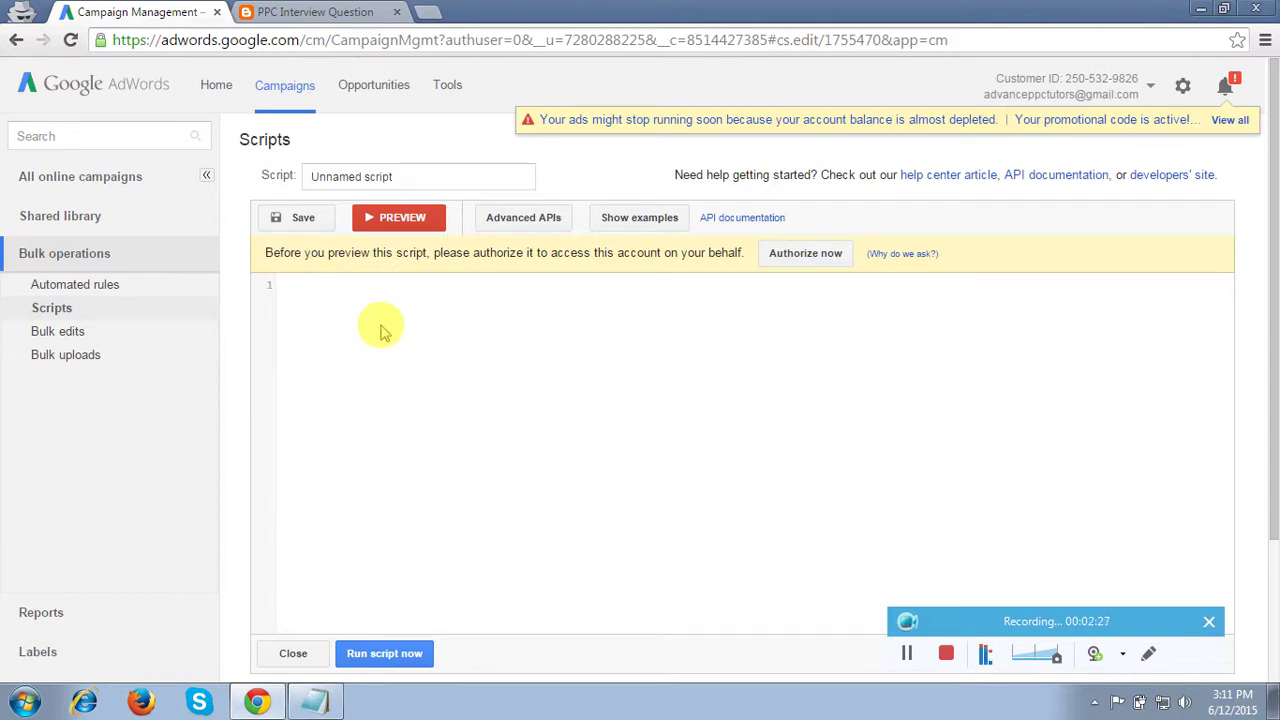
Switch to the PPC Interview Question blog post and select its web address
{"action": "left_click", "coordinate": [330, 12]}
{"action": "scroll", "coordinate": [405, 447], "scroll_direction": "down", "scroll_amount": 1}
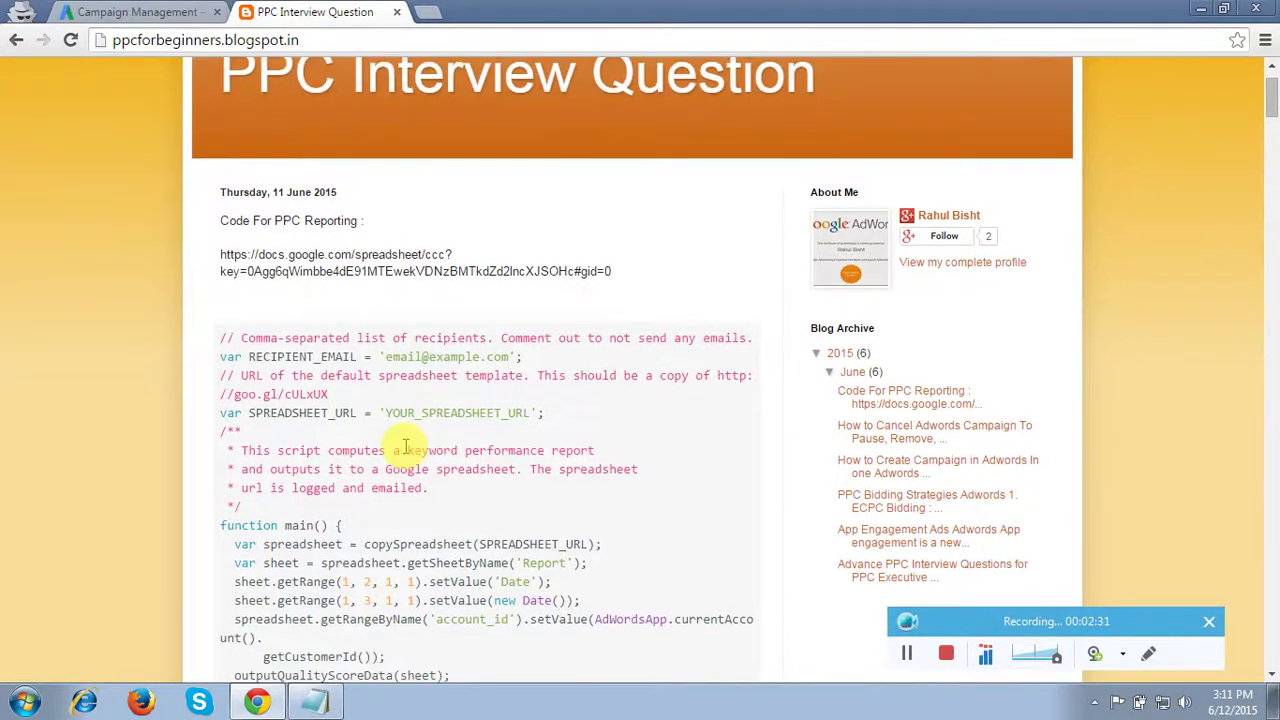
{"action": "scroll", "coordinate": [405, 447], "scroll_direction": "up", "scroll_amount": 1}
{"action": "scroll", "coordinate": [405, 447], "scroll_direction": "down", "scroll_amount": 1}
{"action": "scroll", "coordinate": [405, 447], "scroll_direction": "up", "scroll_amount": 2}
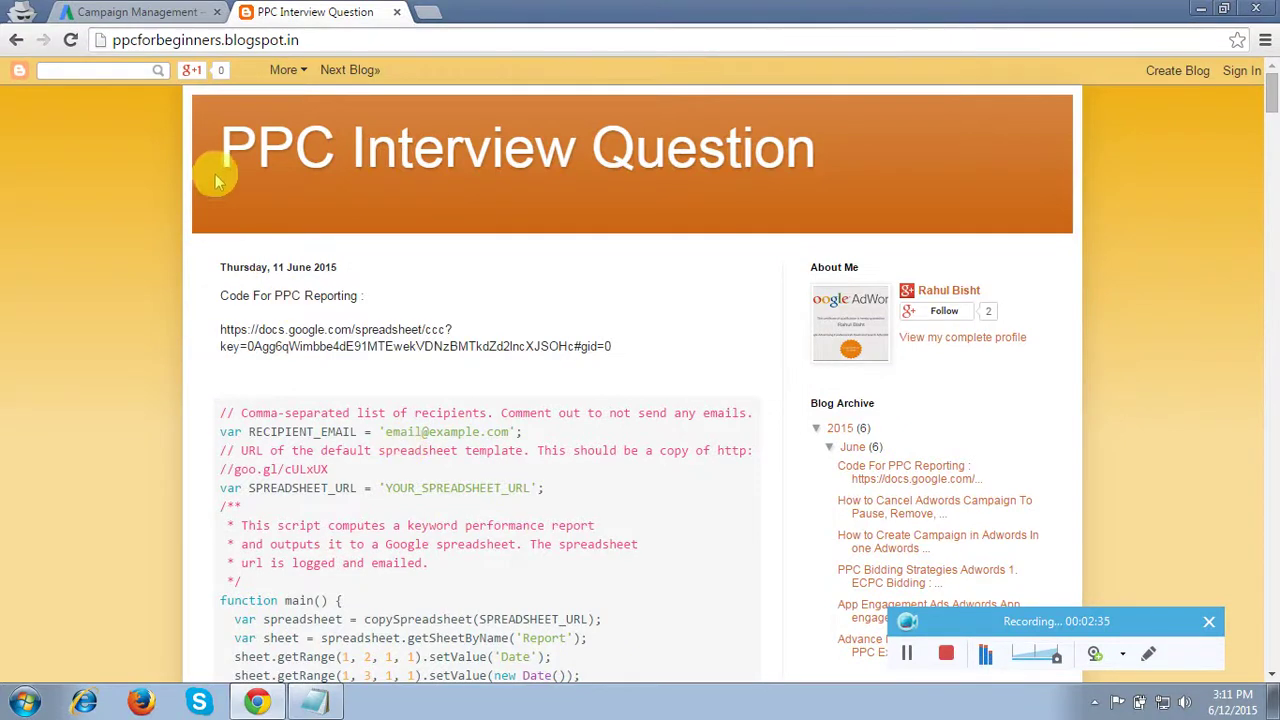
{"action": "left_click", "coordinate": [171, 38]}
{"action": "key", "text": "ctrl+c"}
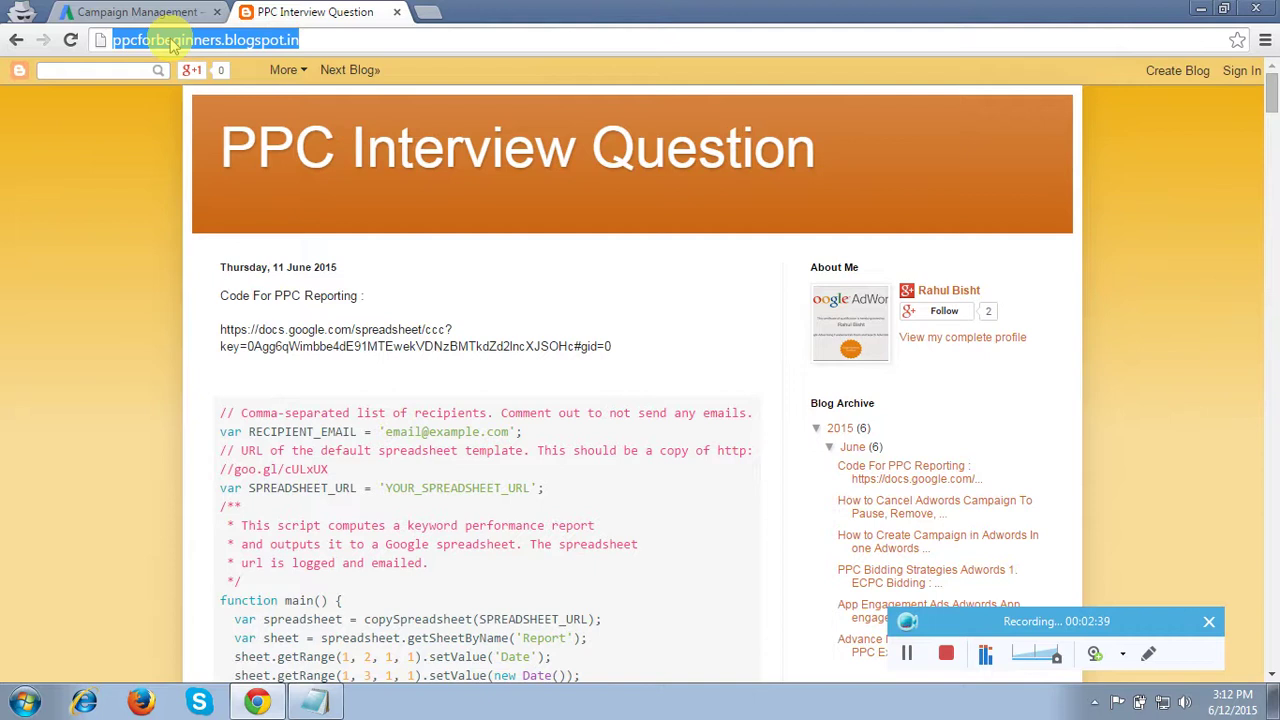
{"action": "left_click", "coordinate": [314, 703]}
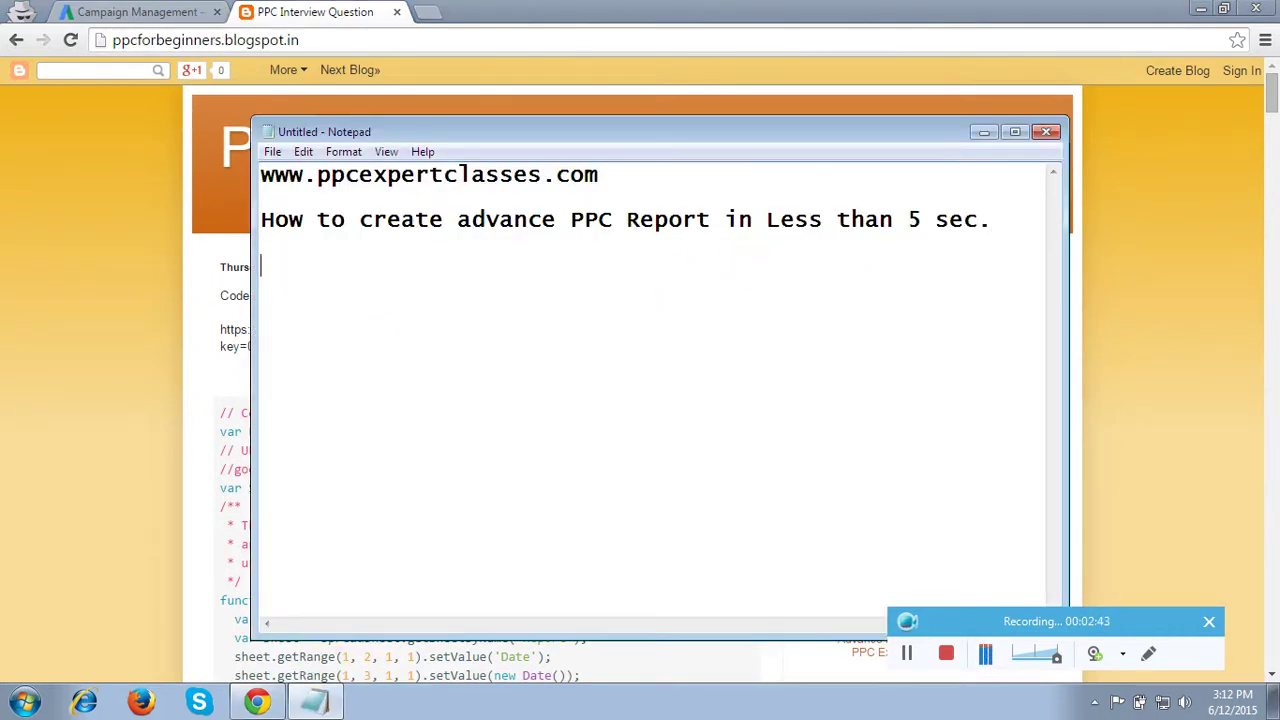
{"action": "key", "text": "ctrl+v"}
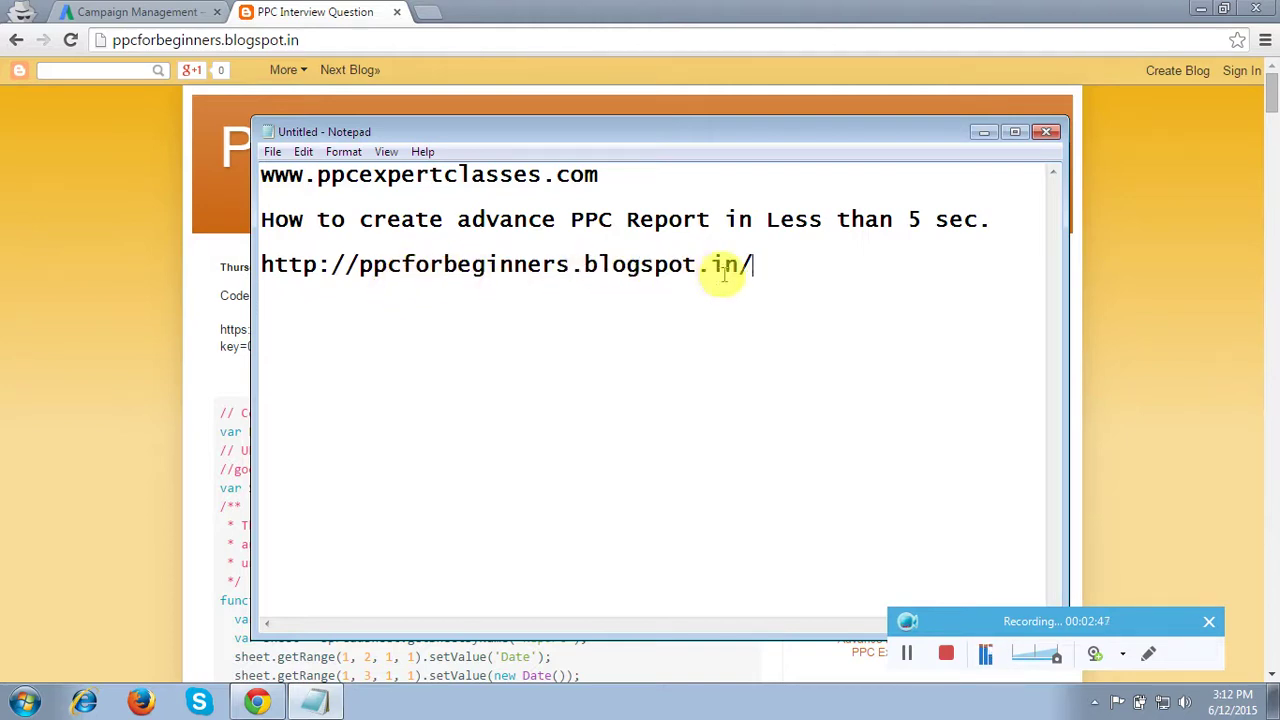
{"action": "left_click", "coordinate": [984, 133]}
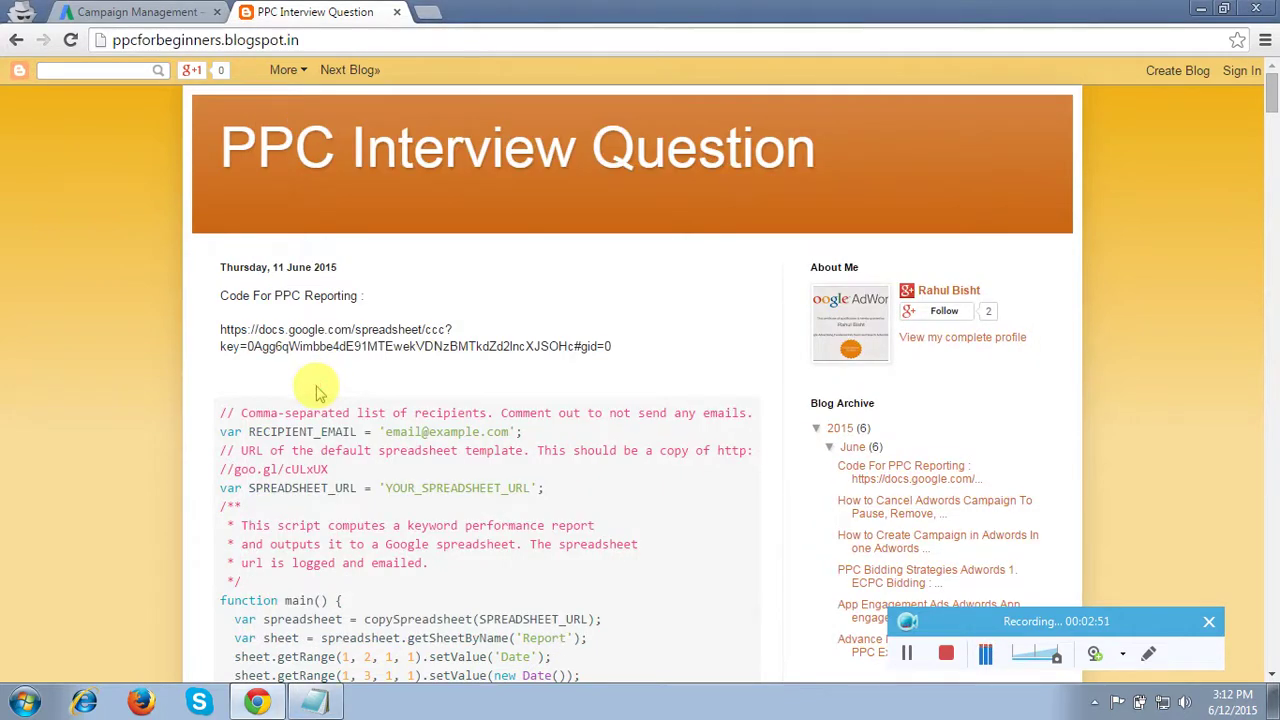
Select the entire keyword performance report script in the Blogger post
{"action": "scroll", "coordinate": [316, 390], "scroll_direction": "down", "scroll_amount": 1}
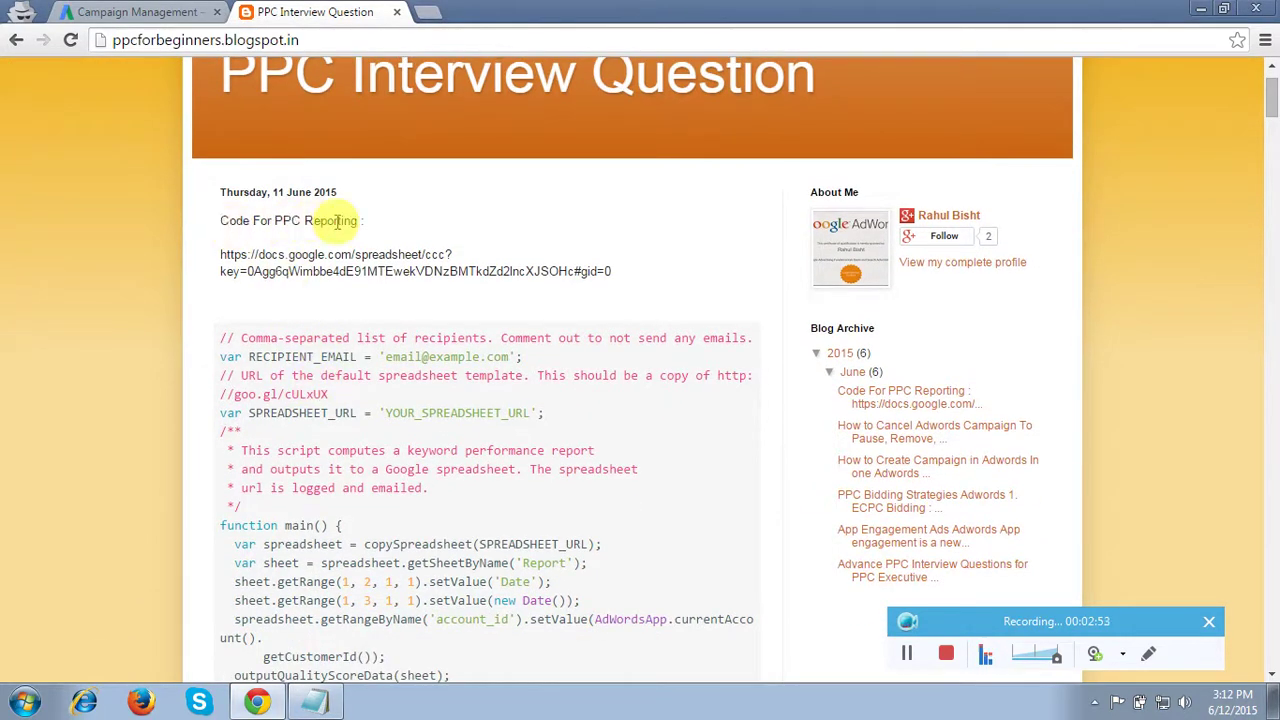
{"action": "left_click_drag", "start_coordinate": [221, 338], "coordinate": [439, 591]}
{"action": "left_click", "coordinate": [439, 591]}
{"action": "scroll", "coordinate": [434, 686], "scroll_direction": "down", "scroll_amount": 15}
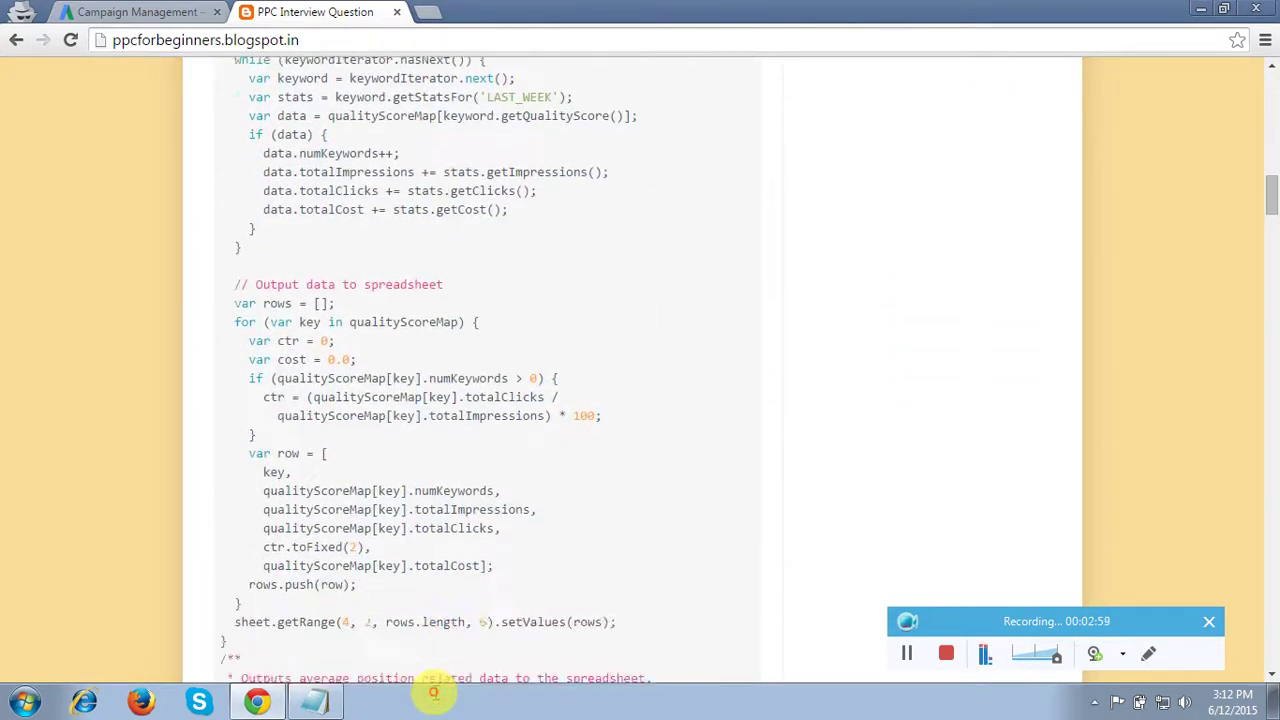
{"action": "left_click_drag", "start_coordinate": [434, 692], "coordinate": [330, 135]}
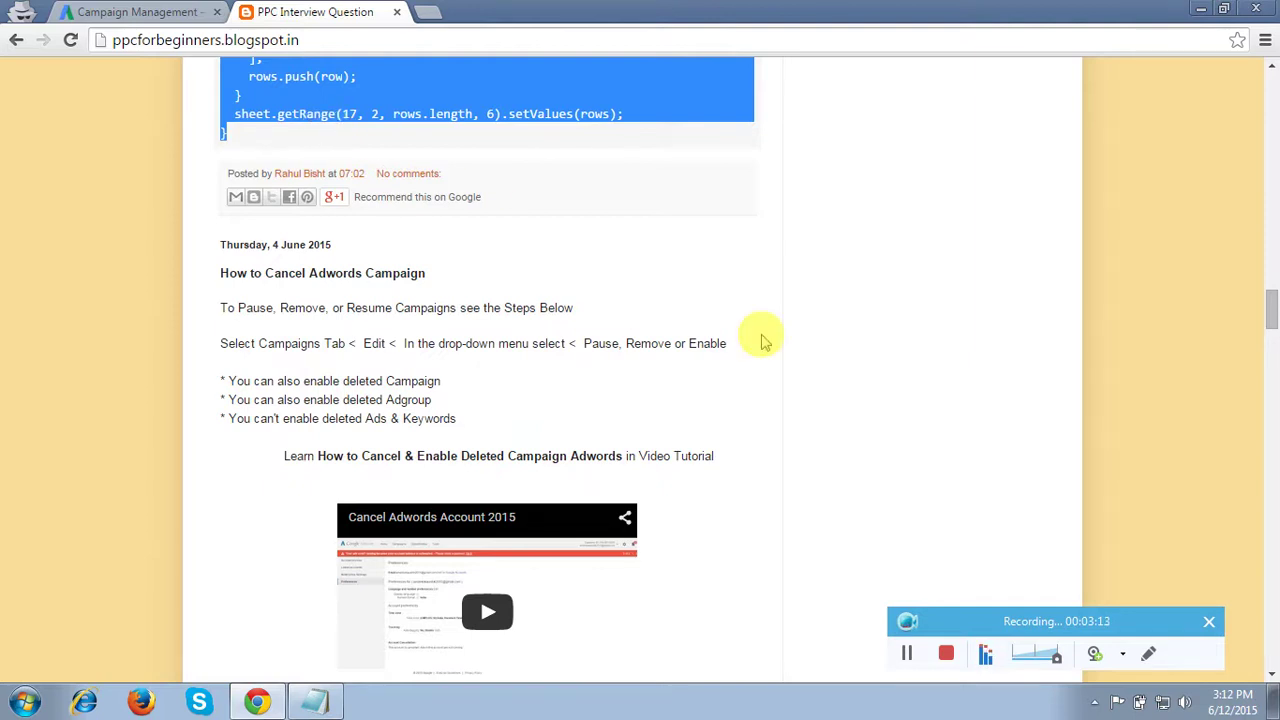
Paste the script into the empty AdWords Unnamed script editor
{"action": "left_click", "coordinate": [183, 10]}
{"action": "left_click", "coordinate": [466, 374]}
{"action": "left_click", "coordinate": [908, 650]}
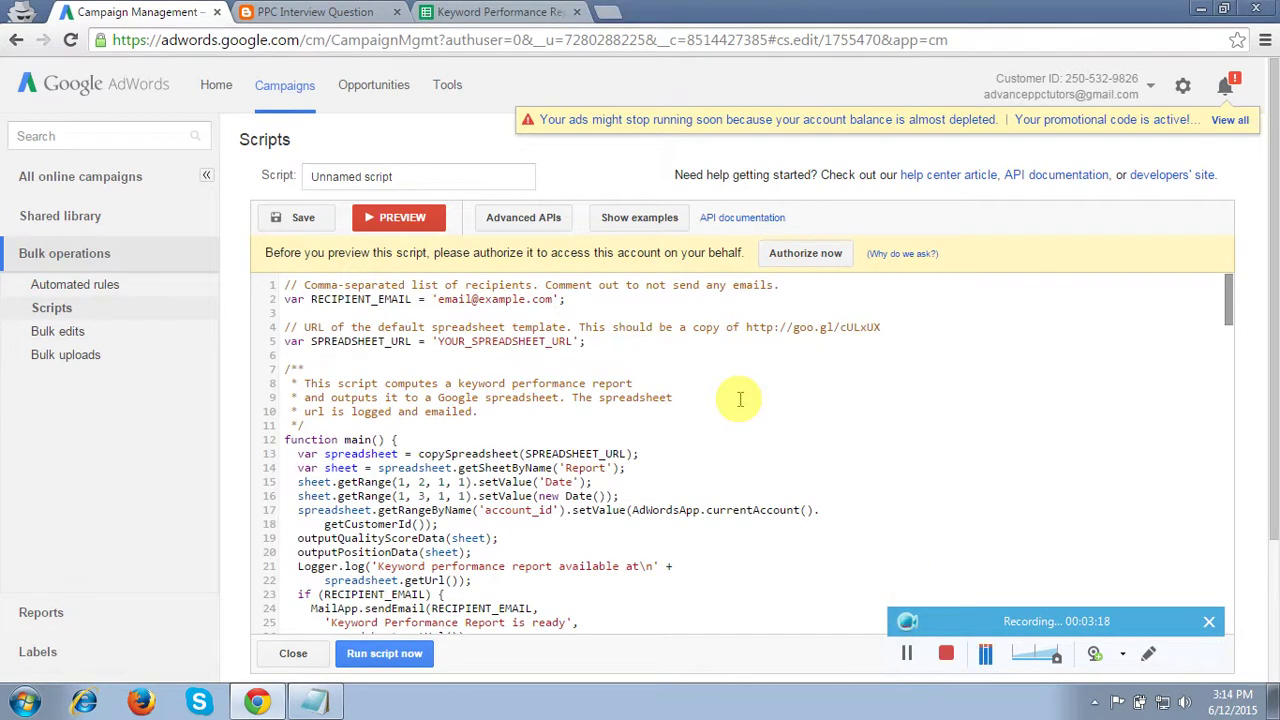
Highlight the script's RECIPIENT_EMAIL and SPREADSHEET_URL settings, then return to the blog post
{"action": "left_click", "coordinate": [719, 397]}
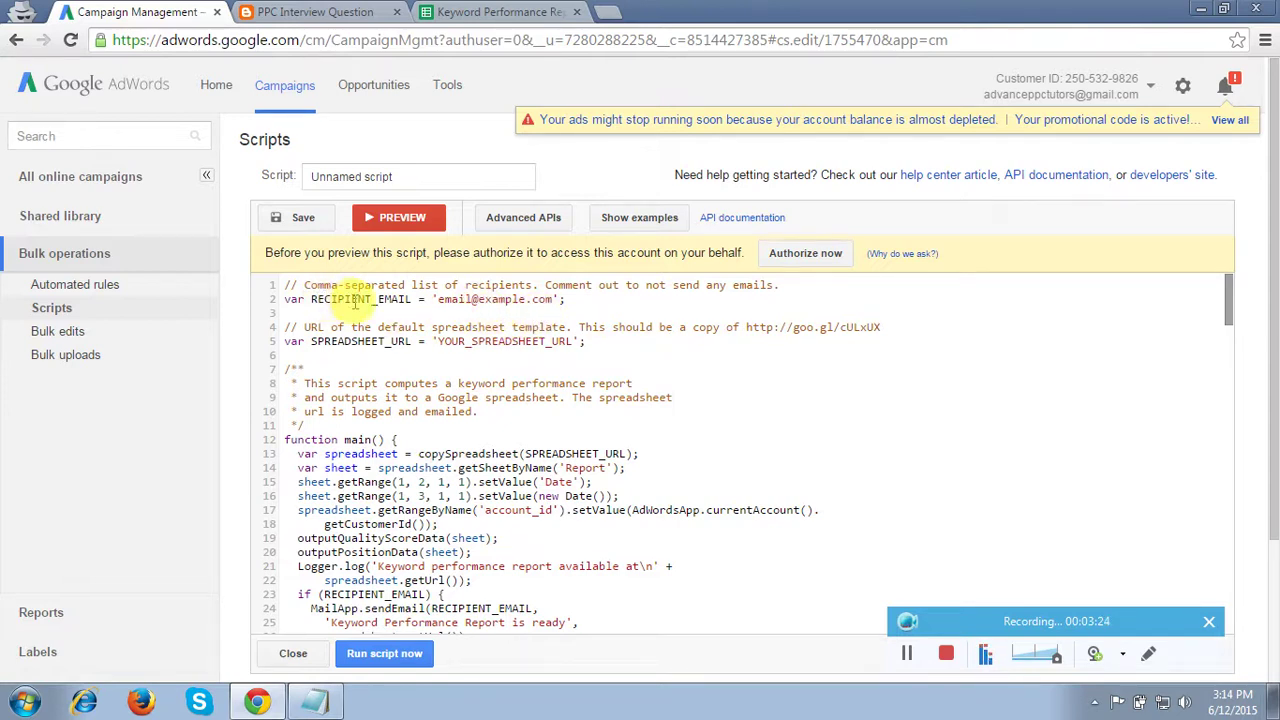
{"action": "left_click_drag", "start_coordinate": [311, 299], "coordinate": [557, 300]}
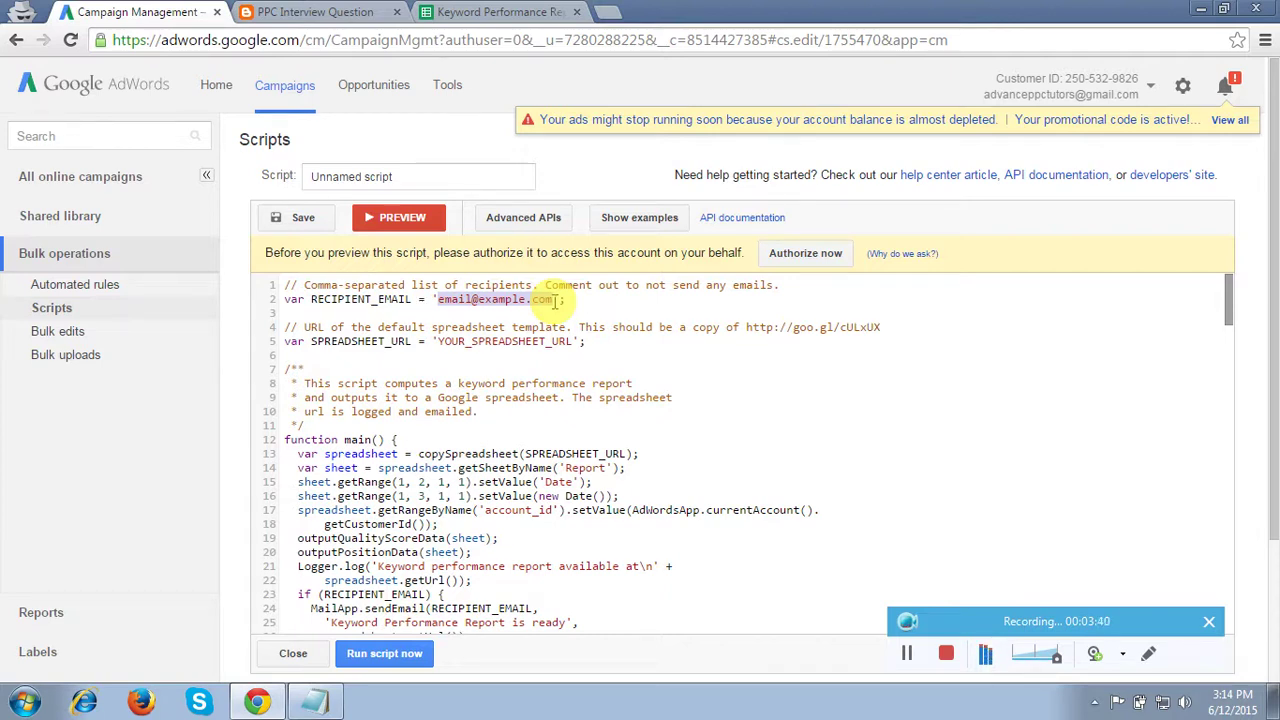
{"action": "left_click_drag", "start_coordinate": [311, 341], "coordinate": [410, 343]}
{"action": "left_click", "coordinate": [300, 12]}
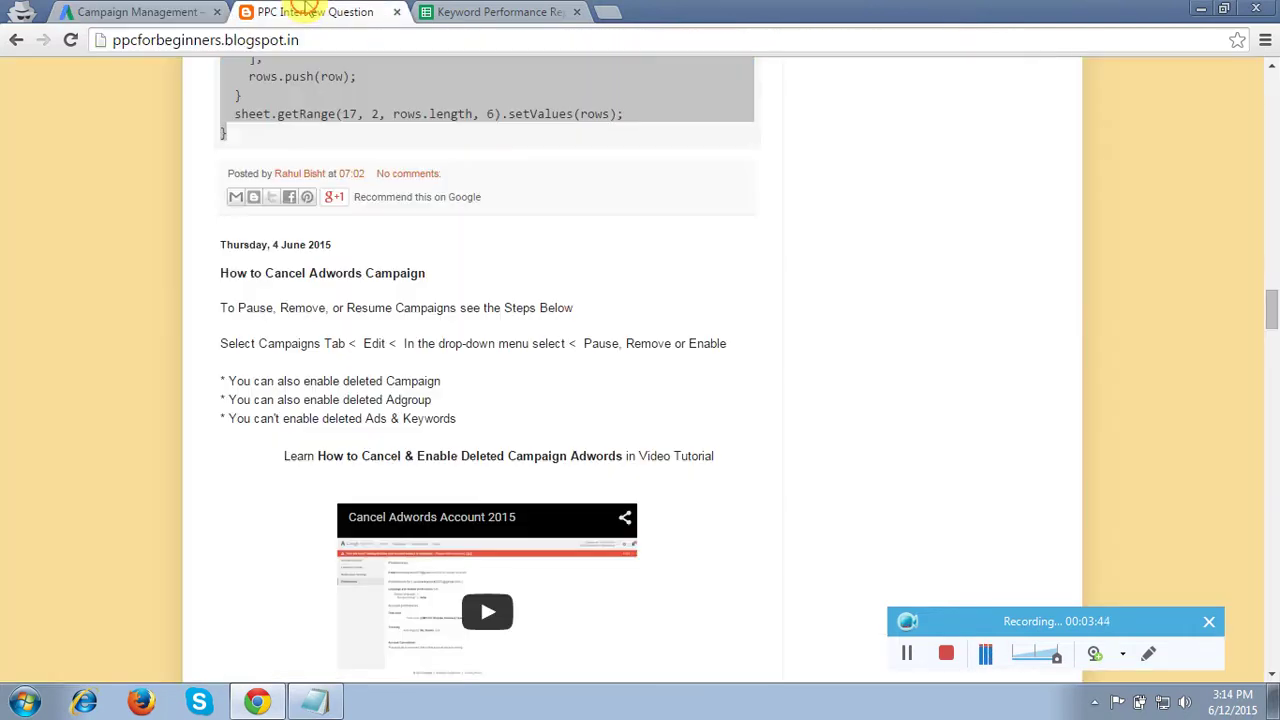
Select the docs.google.com template spreadsheet link at the post's top, then return to AdWords
{"action": "scroll", "coordinate": [760, 282], "scroll_direction": "up", "scroll_amount": 9}
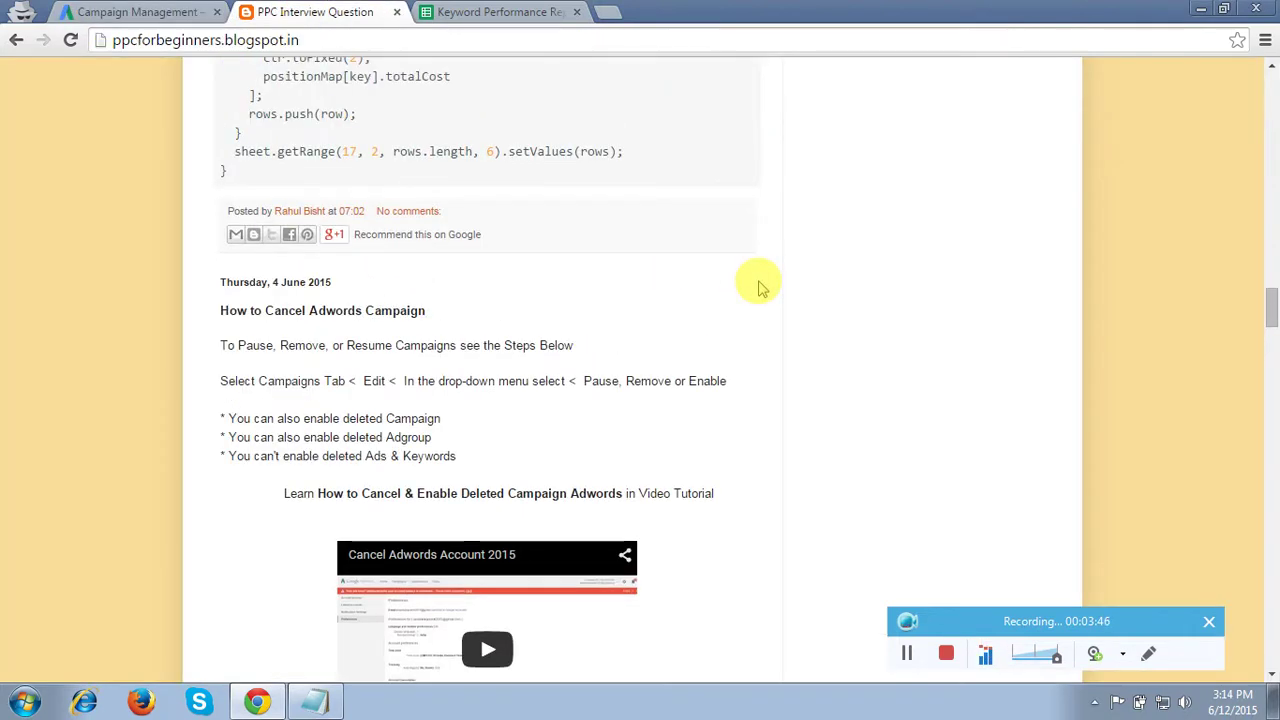
{"action": "scroll", "coordinate": [760, 288], "scroll_direction": "up", "scroll_amount": 10}
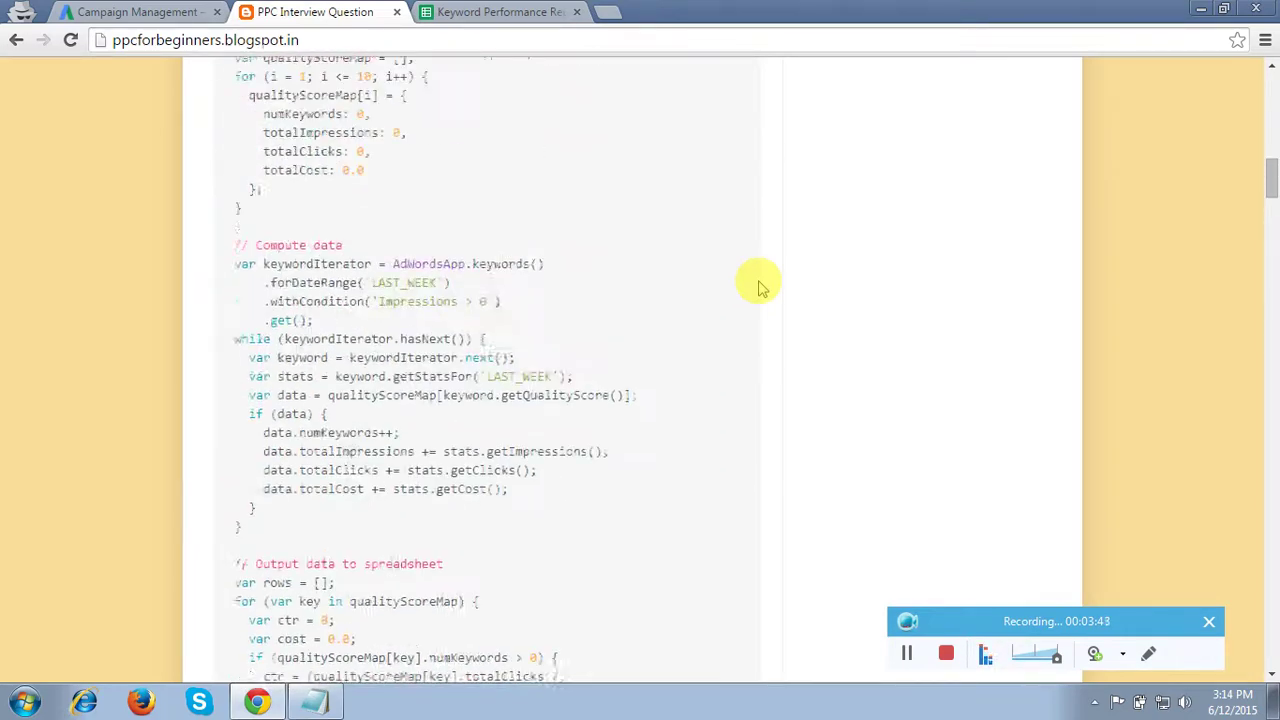
{"action": "scroll", "coordinate": [760, 285], "scroll_direction": "up", "scroll_amount": 3}
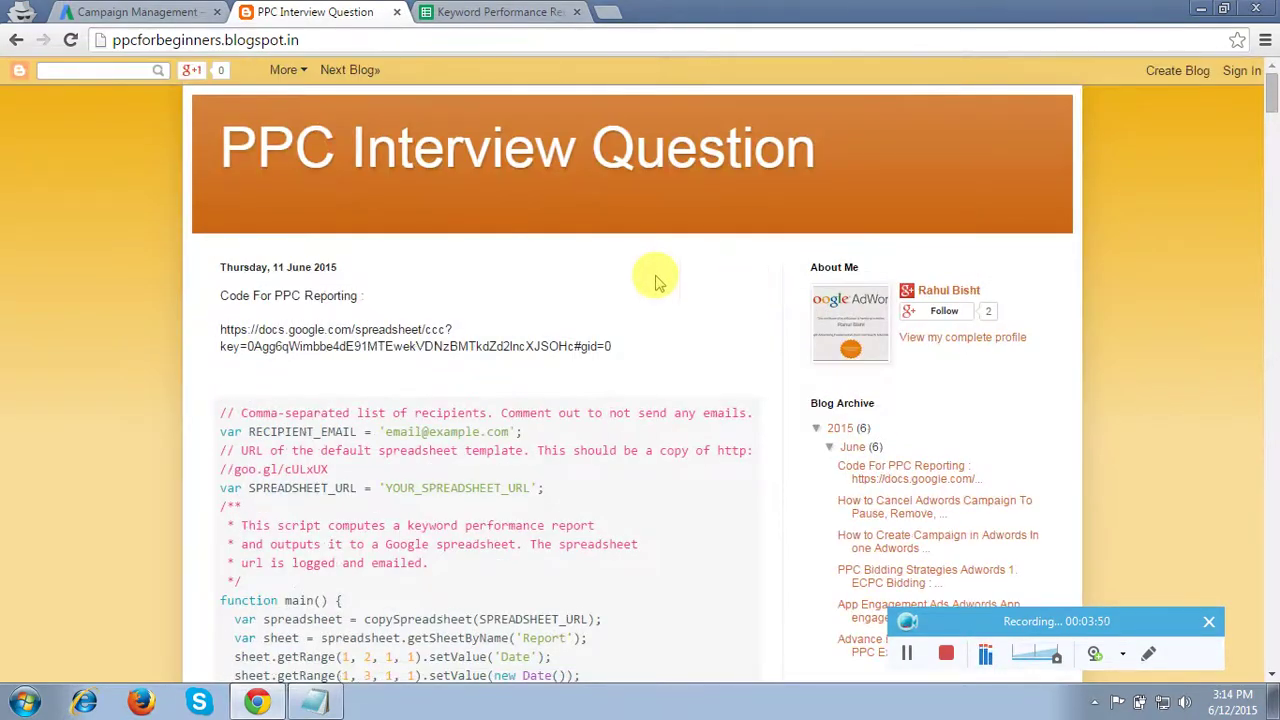
{"action": "left_click_drag", "start_coordinate": [222, 328], "coordinate": [610, 346]}
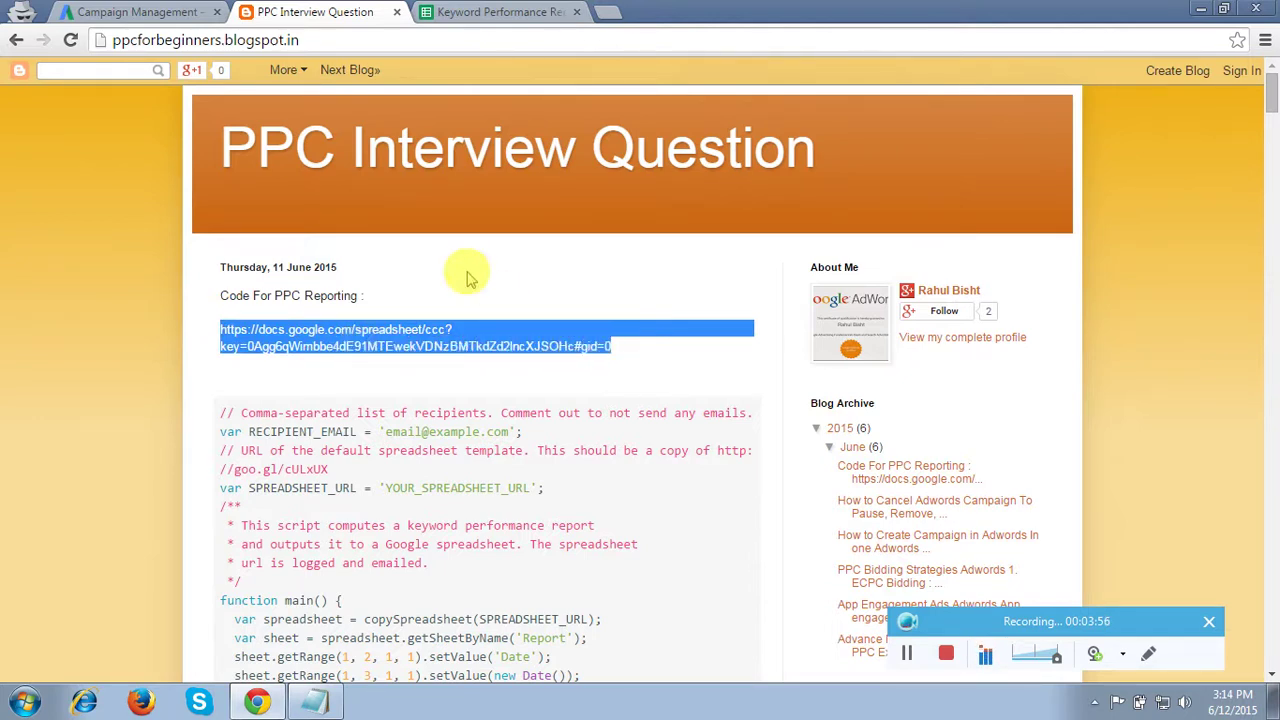
{"action": "left_click", "coordinate": [160, 12]}
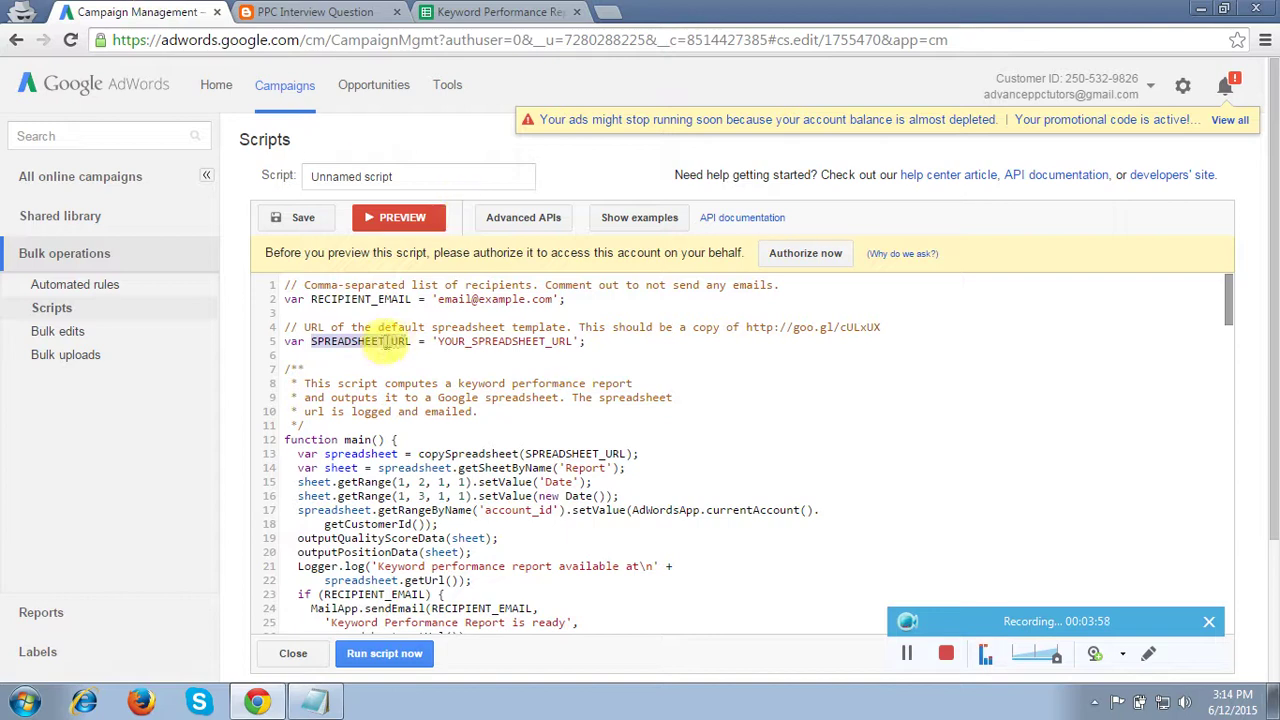
Paste the template spreadsheet link into SPREADSHEET_URL on line 5 and enter the account's e-mail as RECIPIENT_EMAIL
{"action": "left_click", "coordinate": [436, 342]}
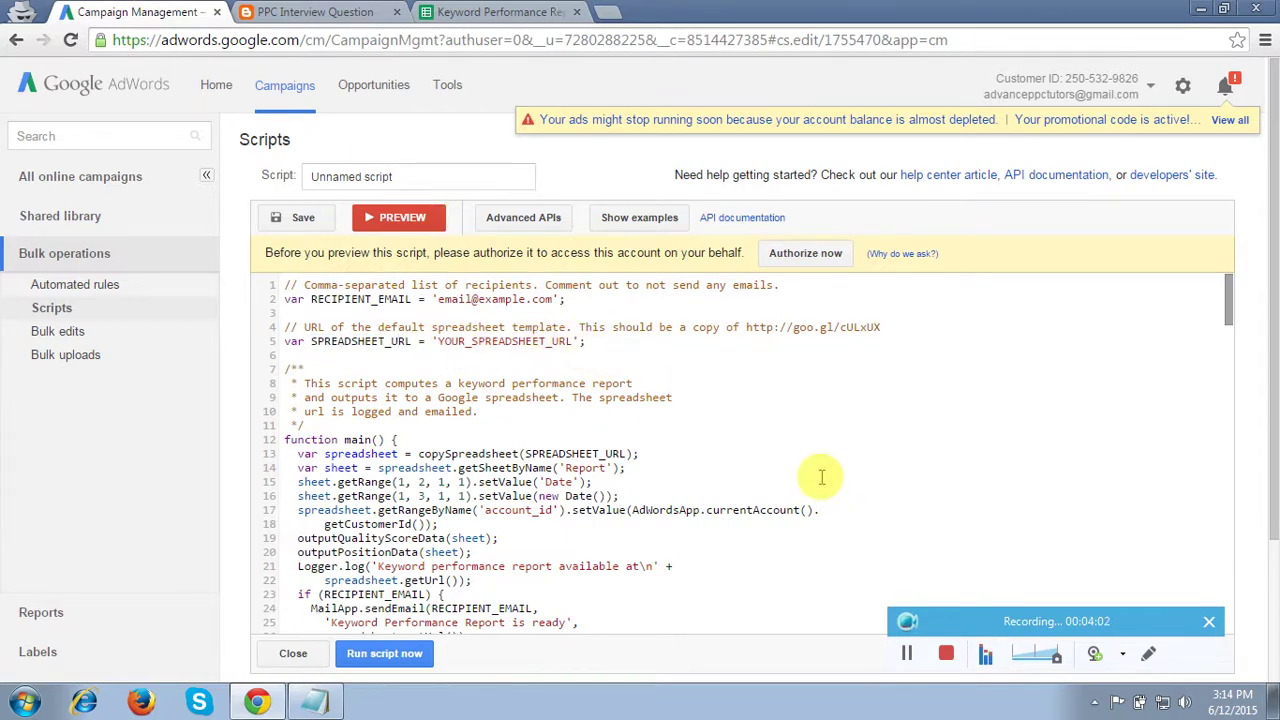
{"action": "left_click", "coordinate": [907, 655]}
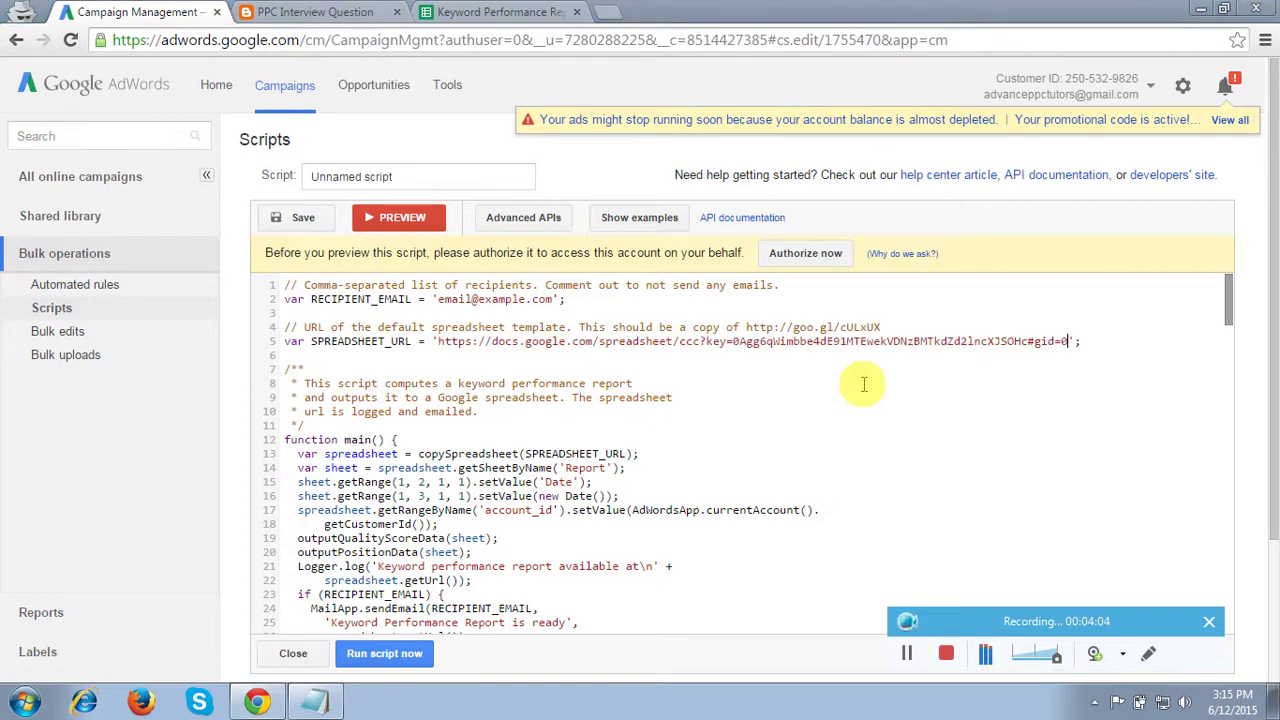
{"action": "left_click", "coordinate": [857, 380]}
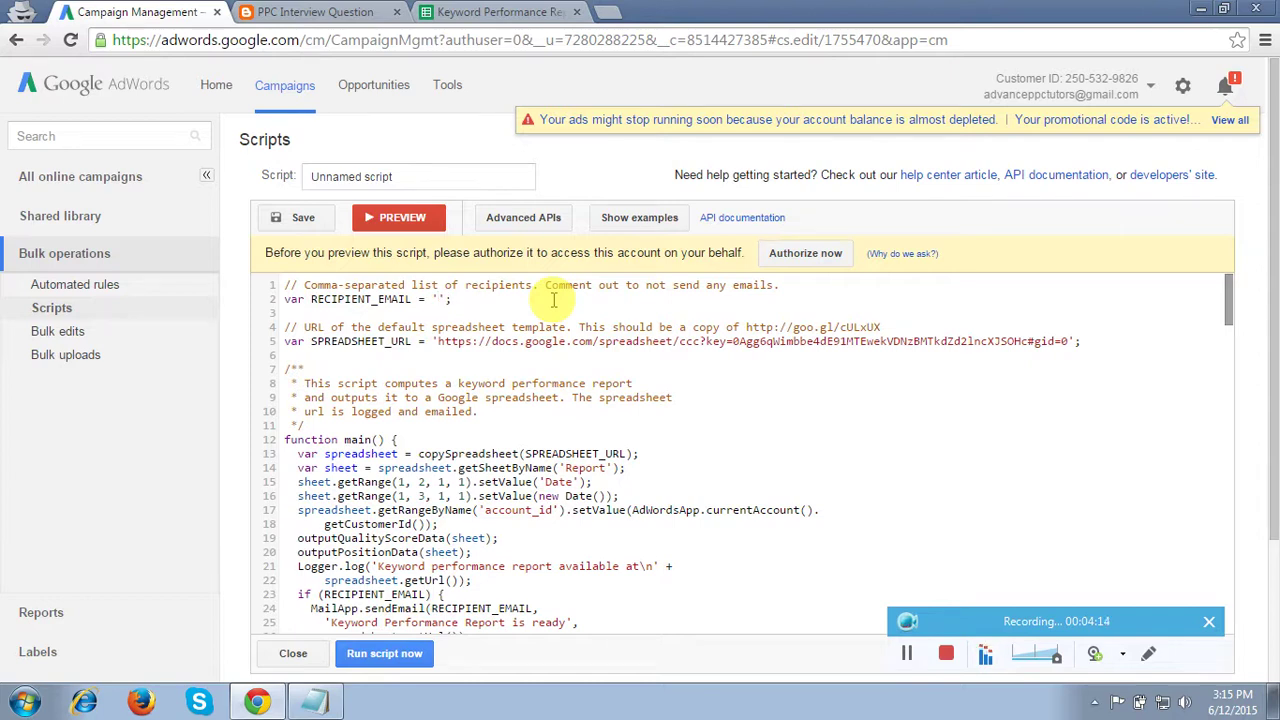
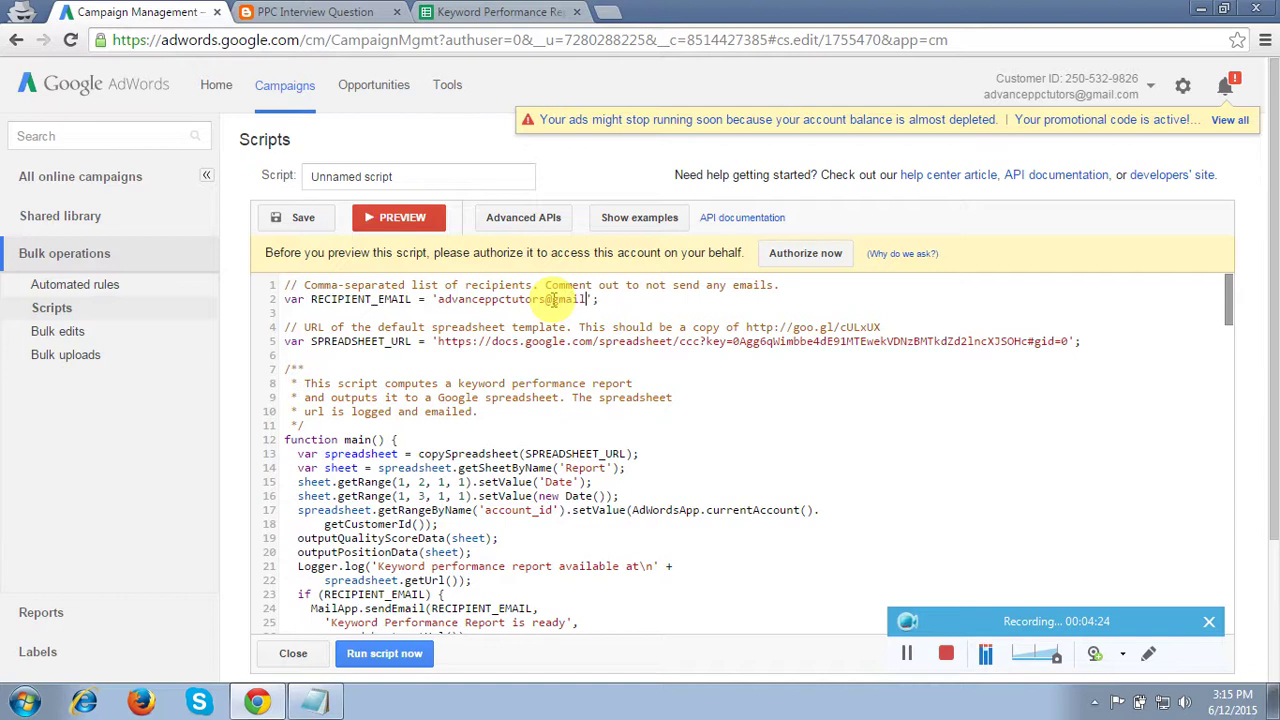
{"action": "left_click", "coordinate": [633, 381]}
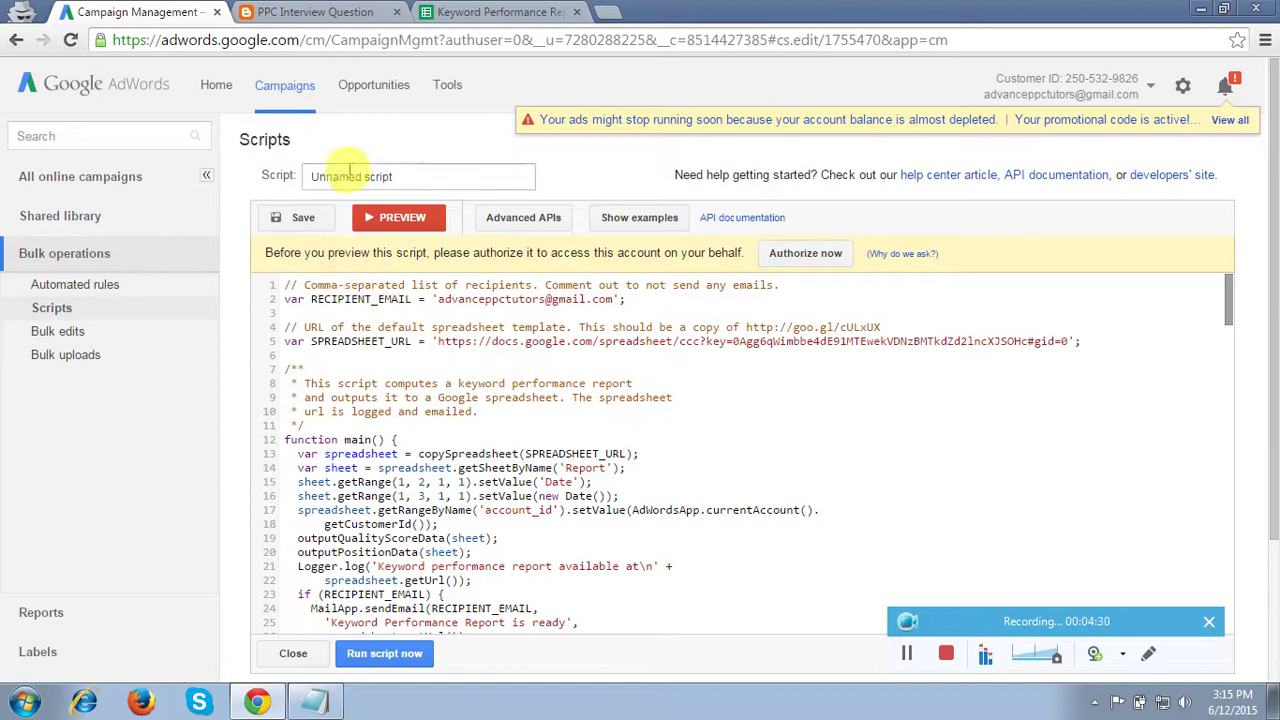
Clear the 'Unnamed script' title from the Script name field for the new _Keywords_Report name
{"action": "triple_click", "coordinate": [406, 178]}
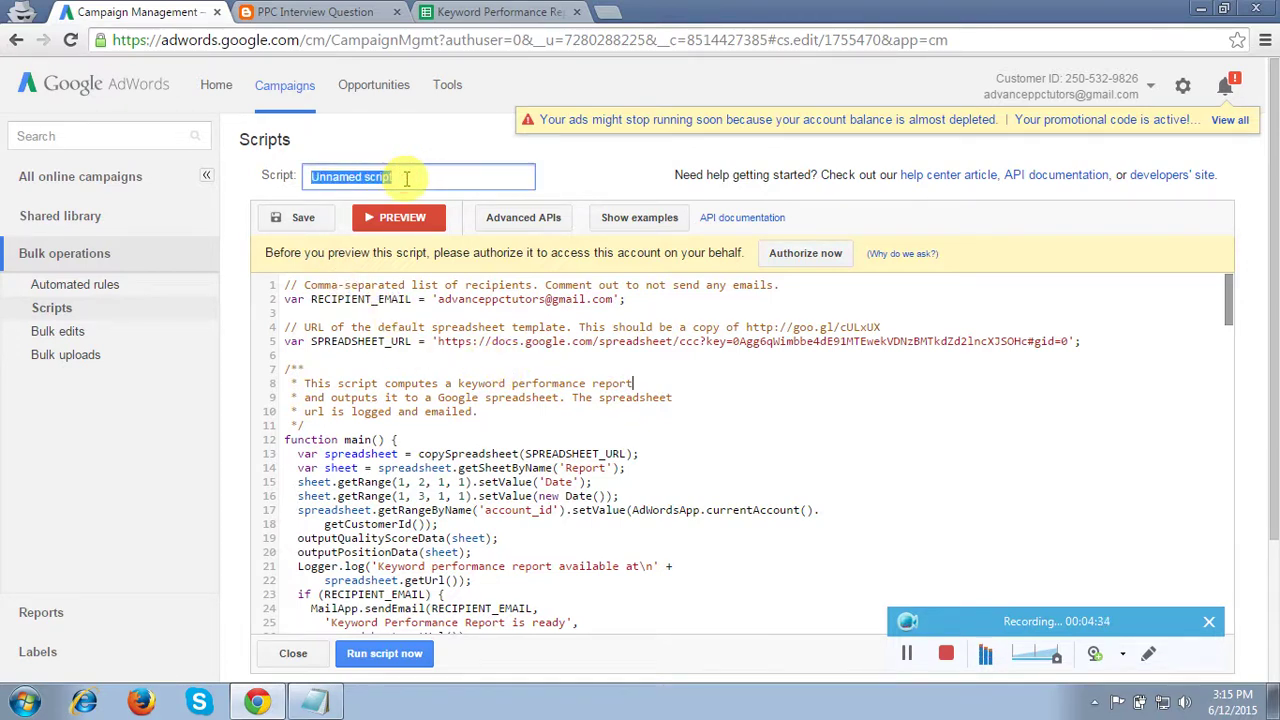
{"action": "key", "text": "BackSpace"}
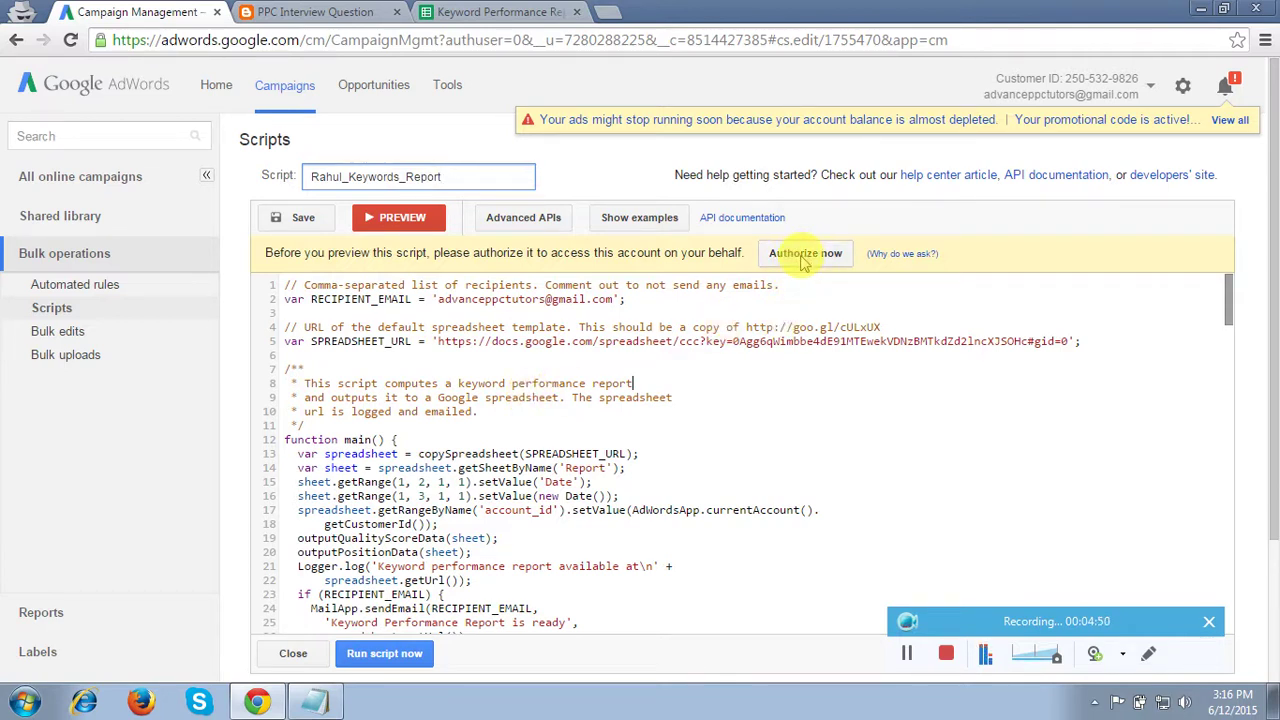
Authorize the script's spreadsheet and email permissions and run the preview again
{"action": "left_click", "coordinate": [805, 254]}
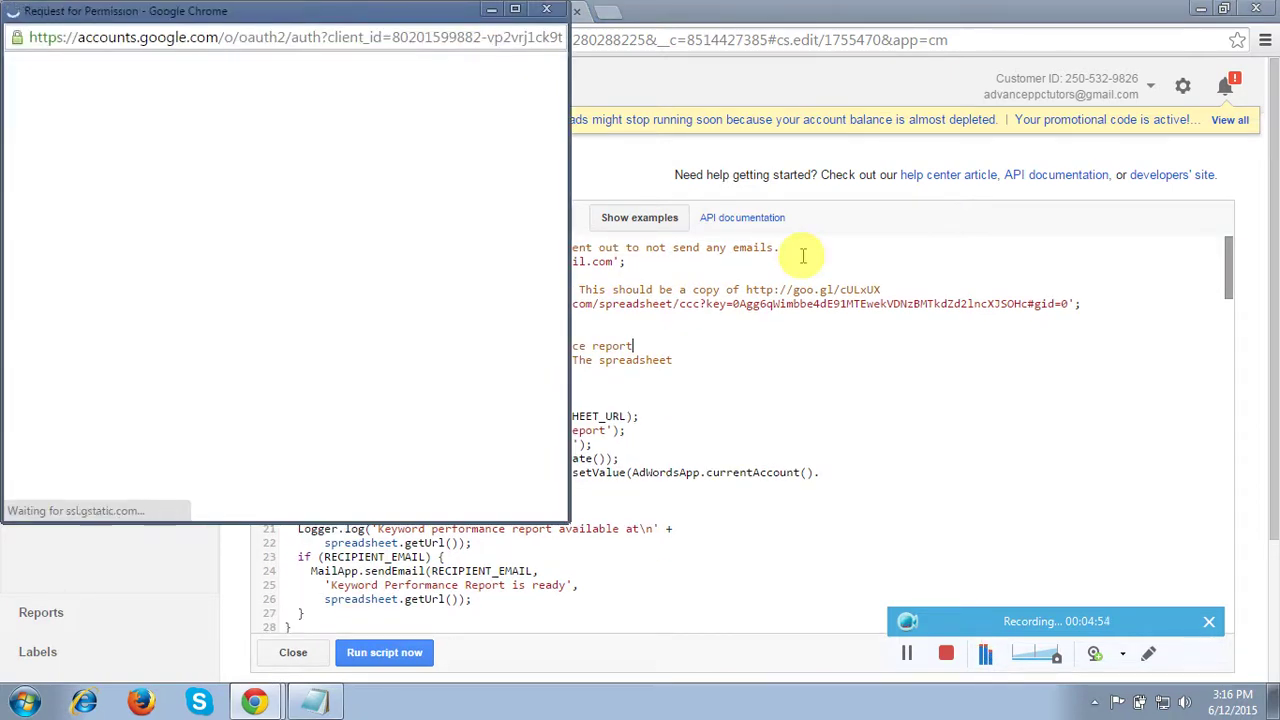
{"action": "left_click", "coordinate": [460, 358]}
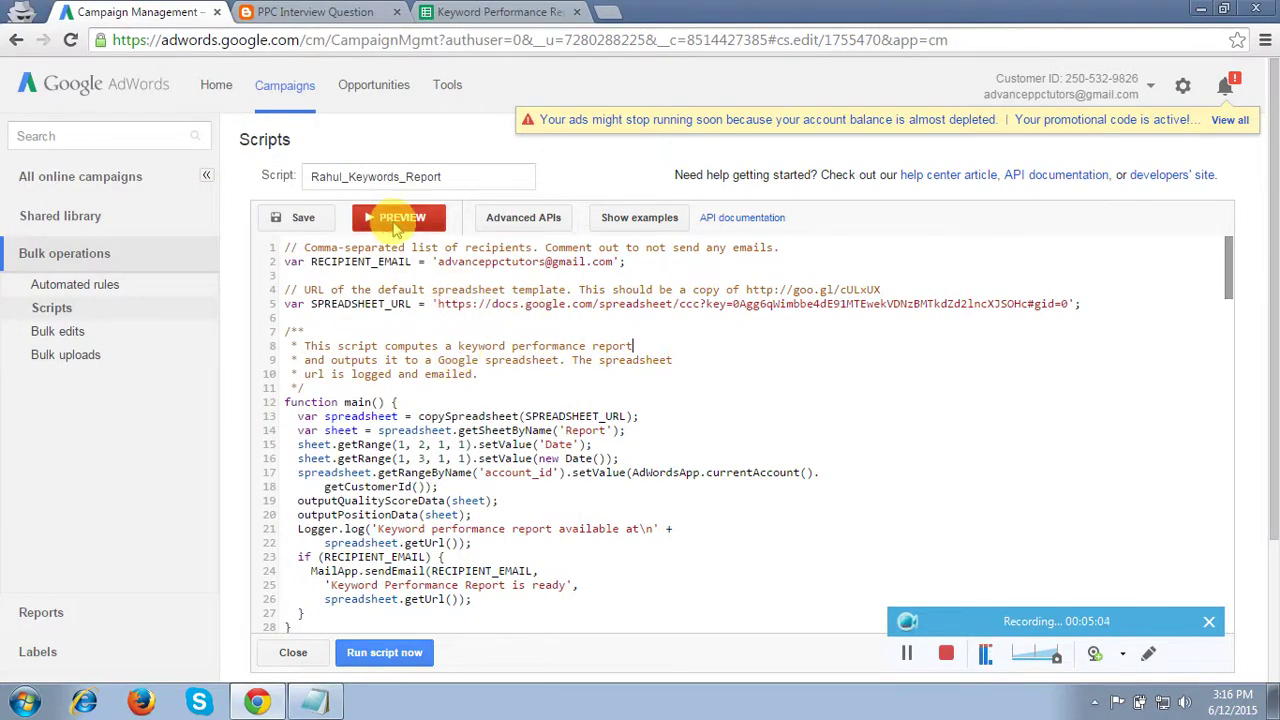
{"action": "left_click", "coordinate": [397, 225]}
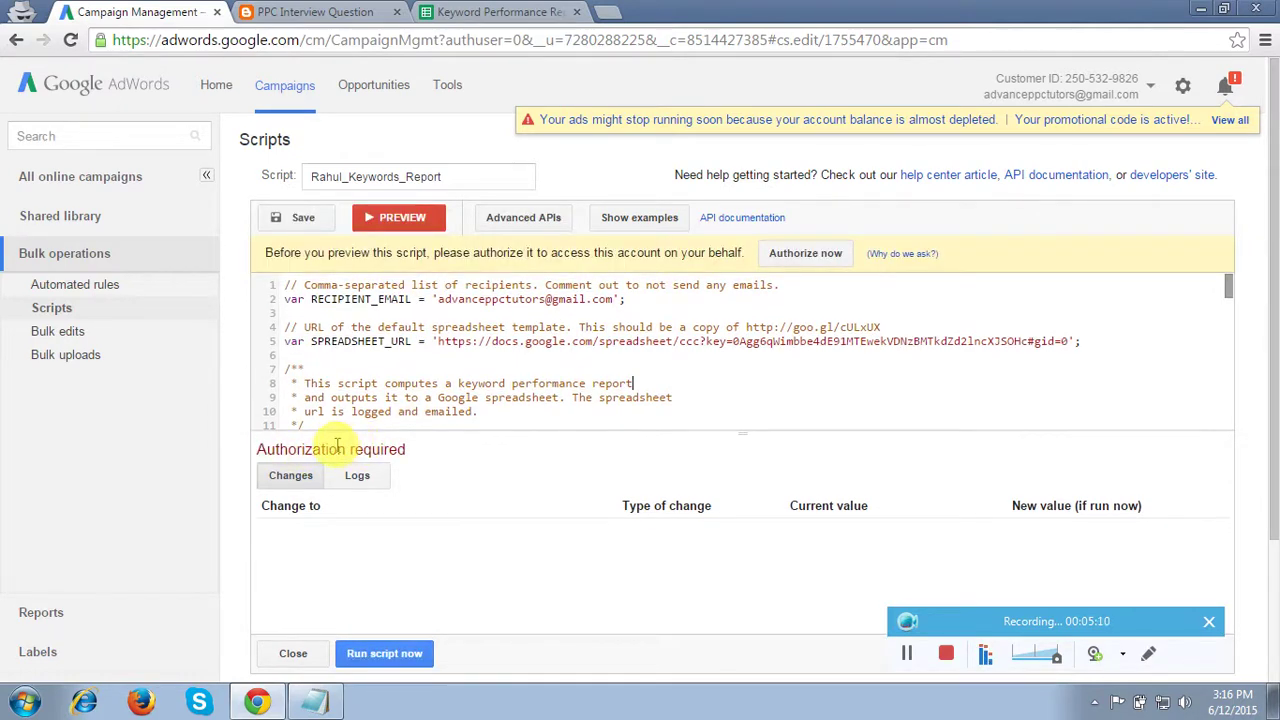
{"action": "left_click", "coordinate": [820, 256]}
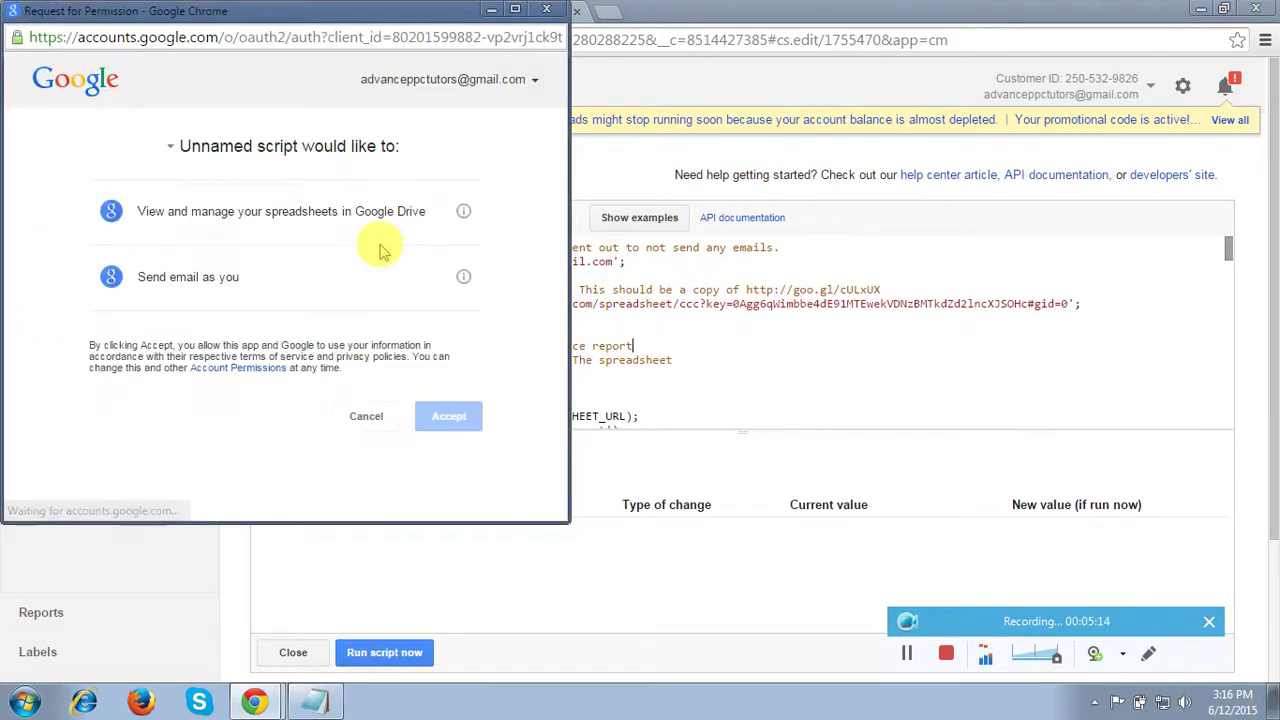
{"action": "left_click", "coordinate": [447, 418]}
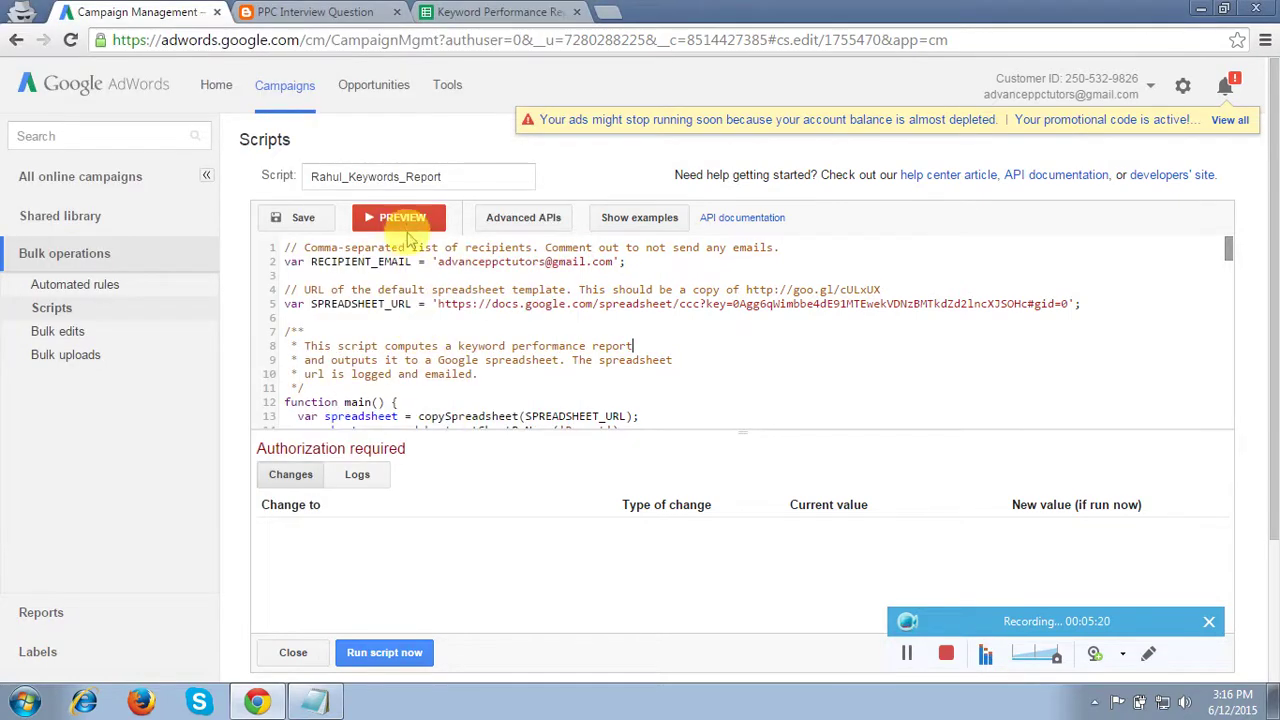
{"action": "left_click", "coordinate": [407, 222]}
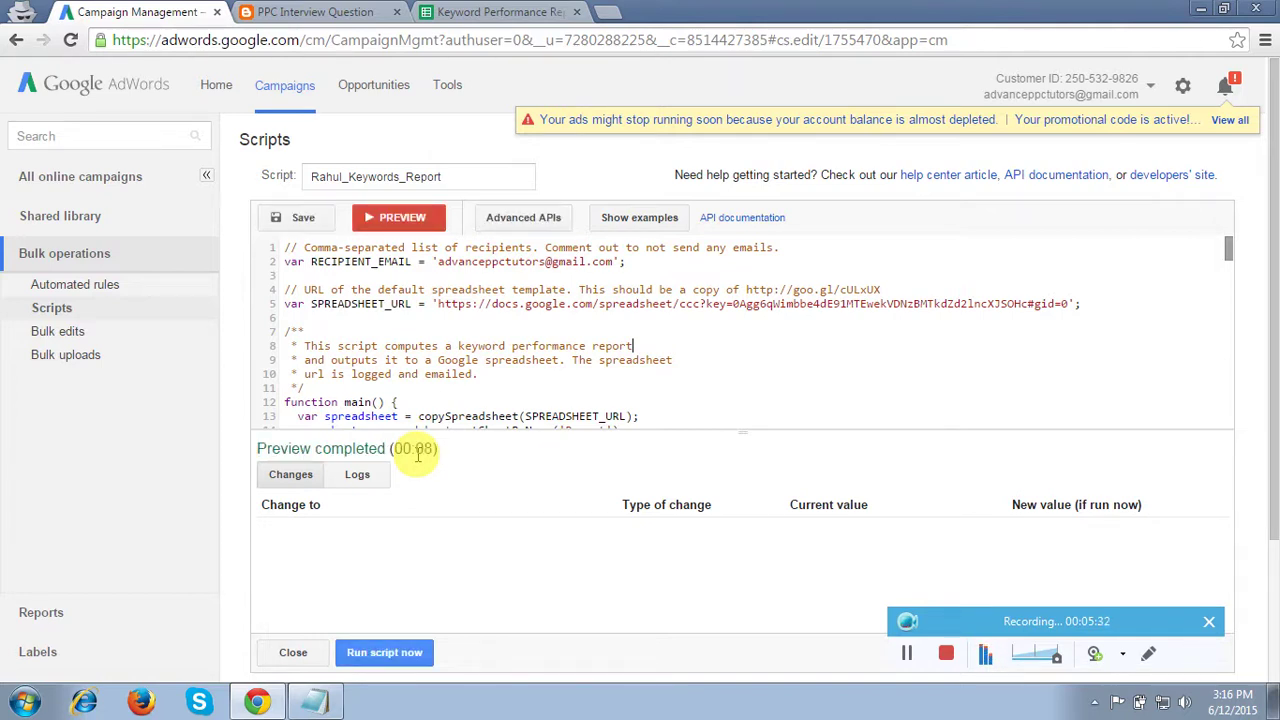
Copy the report link from the preview logs into a fresh tab, closing the old report tab
{"action": "left_click", "coordinate": [357, 476]}
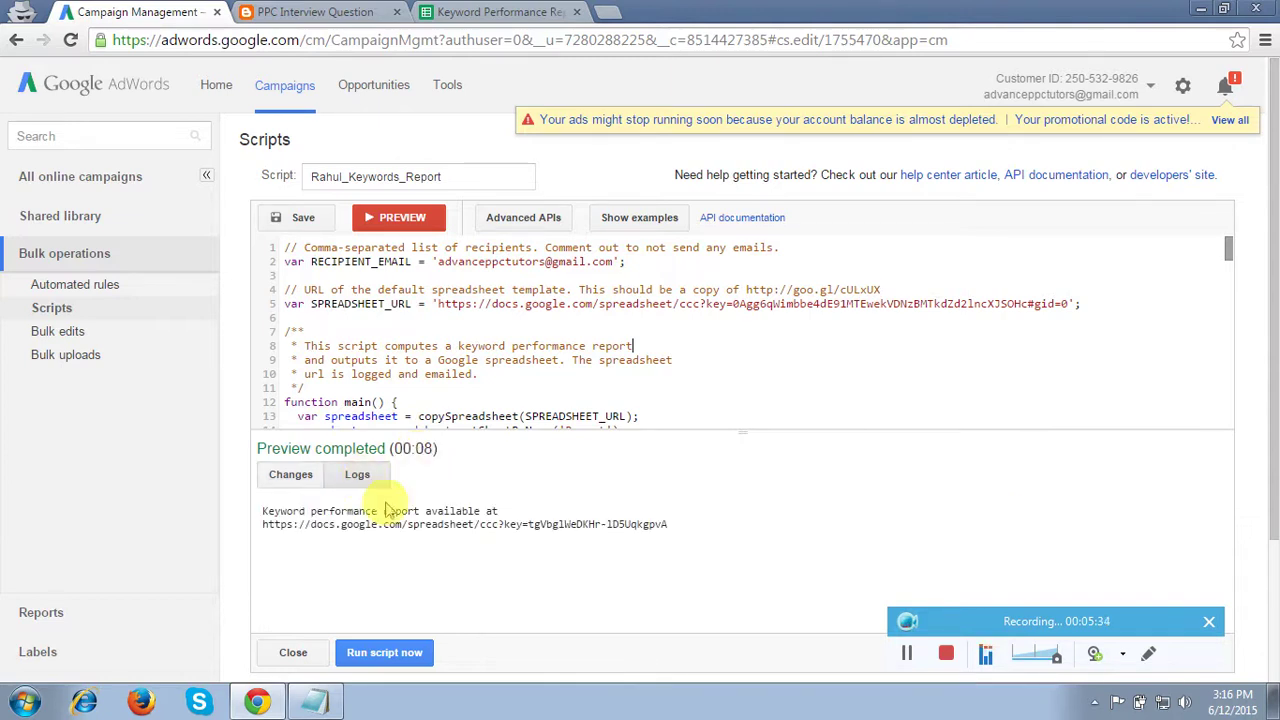
{"action": "left_click_drag", "start_coordinate": [262, 524], "coordinate": [670, 528]}
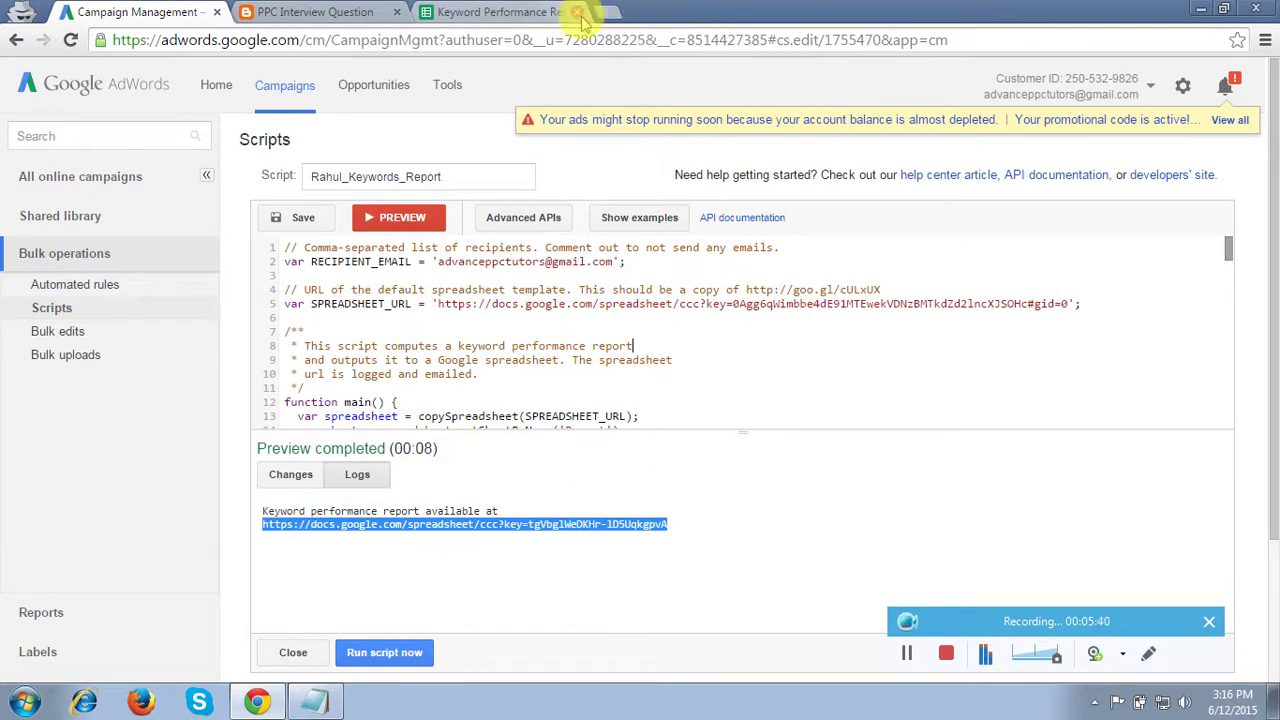
{"action": "middle_click", "coordinate": [460, 14]}
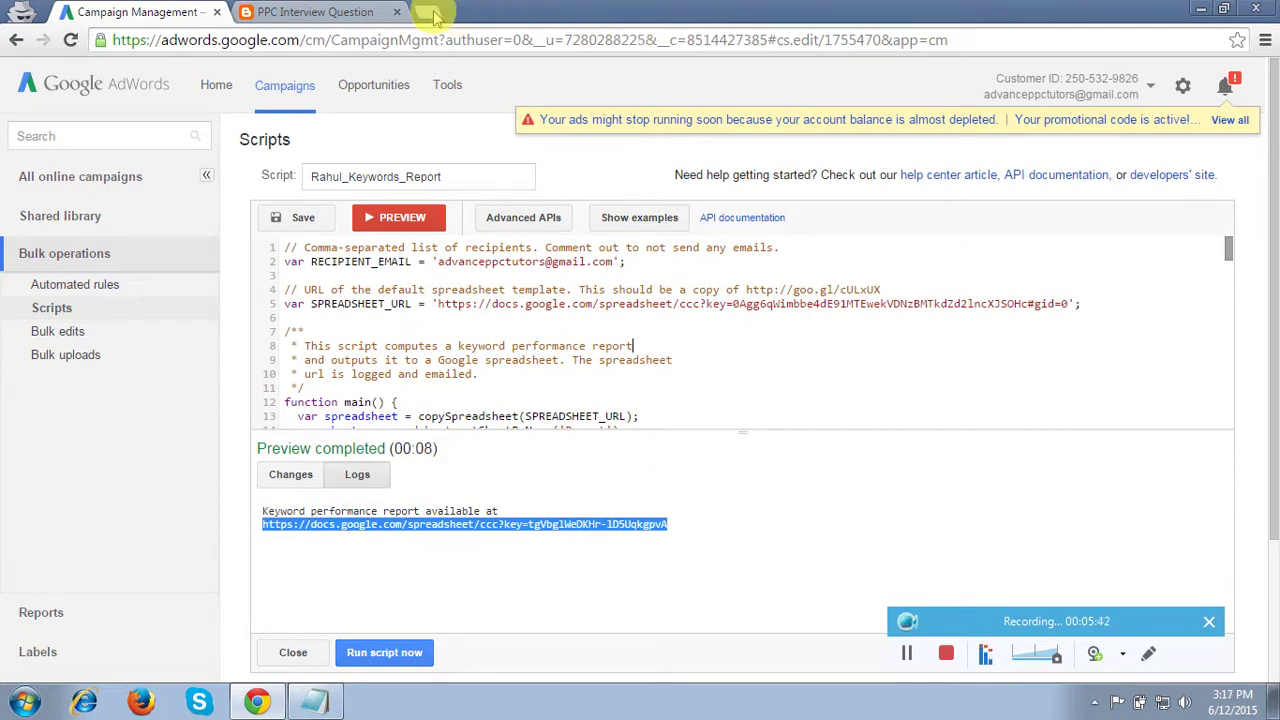
{"action": "left_click", "coordinate": [428, 14]}
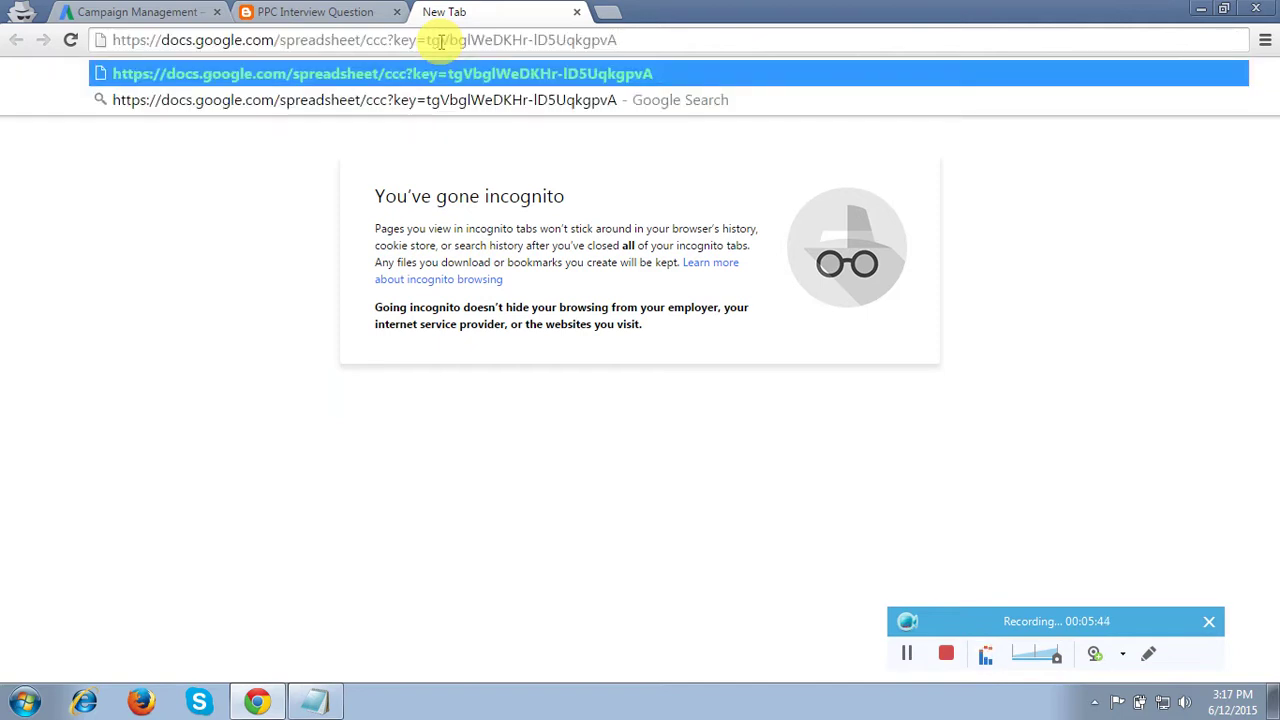
Load the pasted report URL and view the QS-NumKeywords chart showing 5 keywords at quality score 8
{"action": "key", "text": "Return"}
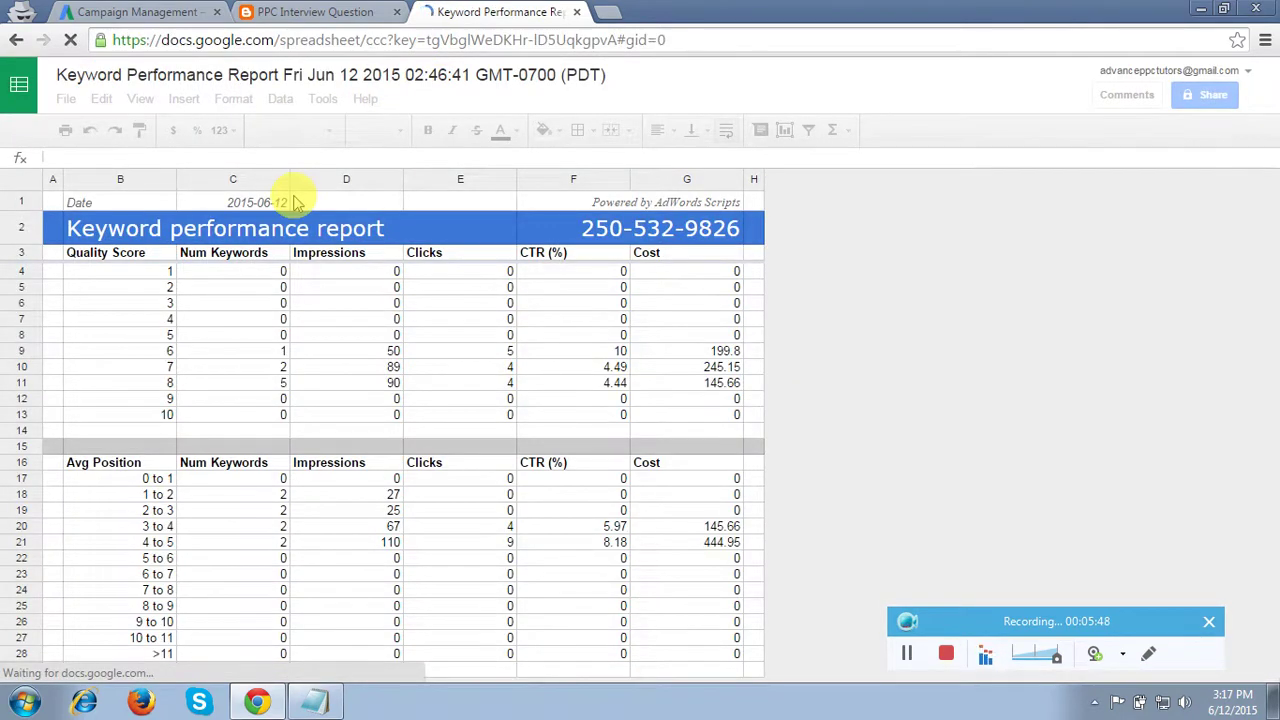
{"action": "left_click_drag", "start_coordinate": [1268, 340], "coordinate": [1270, 297]}
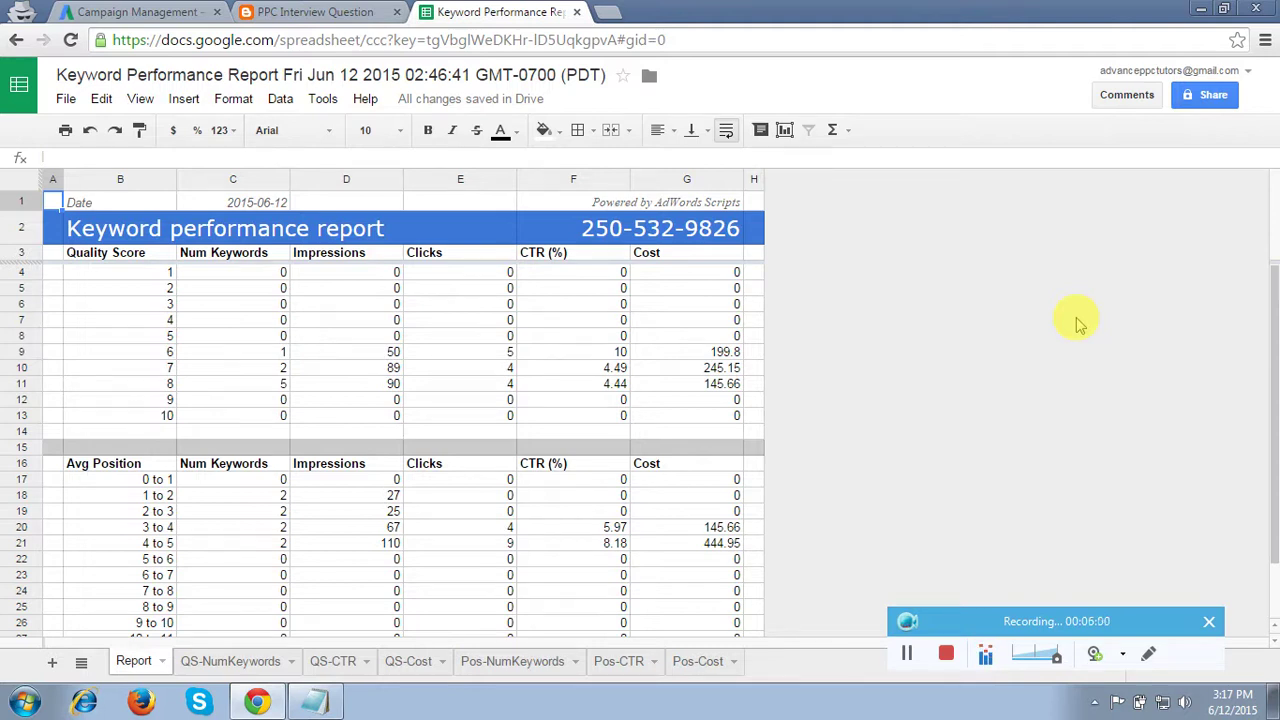
{"action": "left_click", "coordinate": [243, 664]}
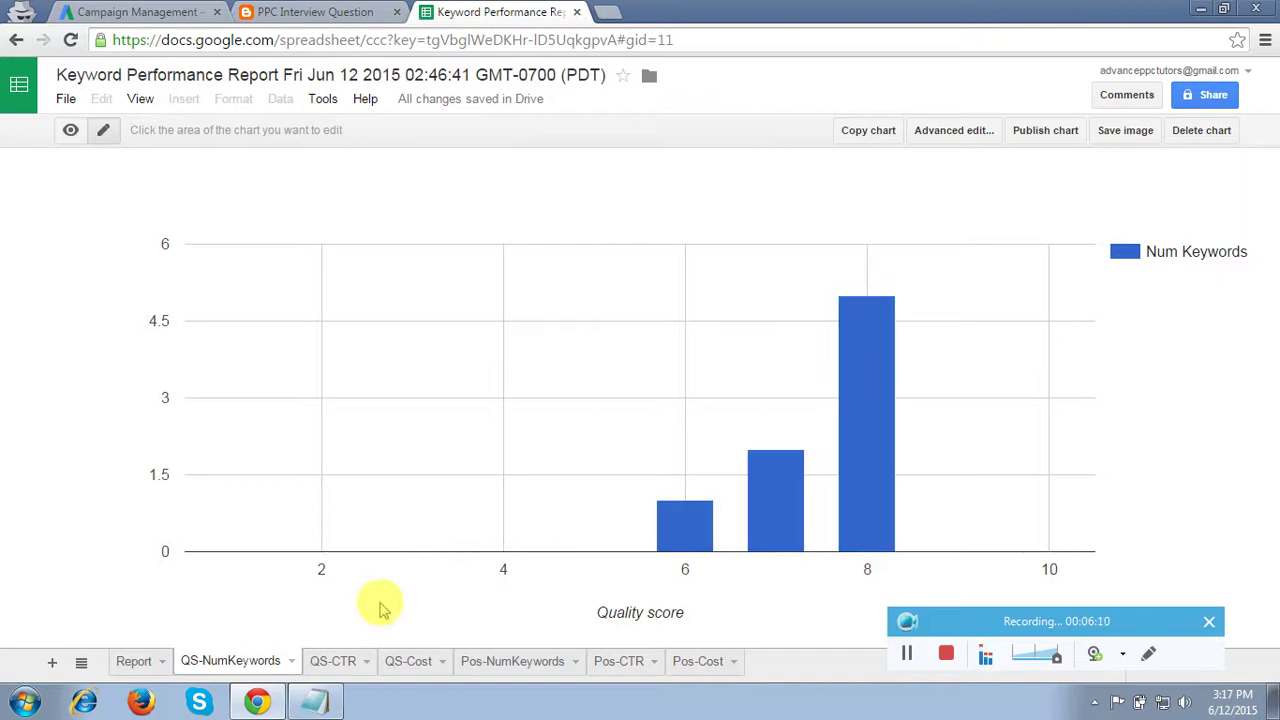
Review the QS-CTR, QS-Cost, Pos-NumKeywords, Pos-CTR and Pos-Cost chart sheets
{"action": "left_click", "coordinate": [335, 663]}
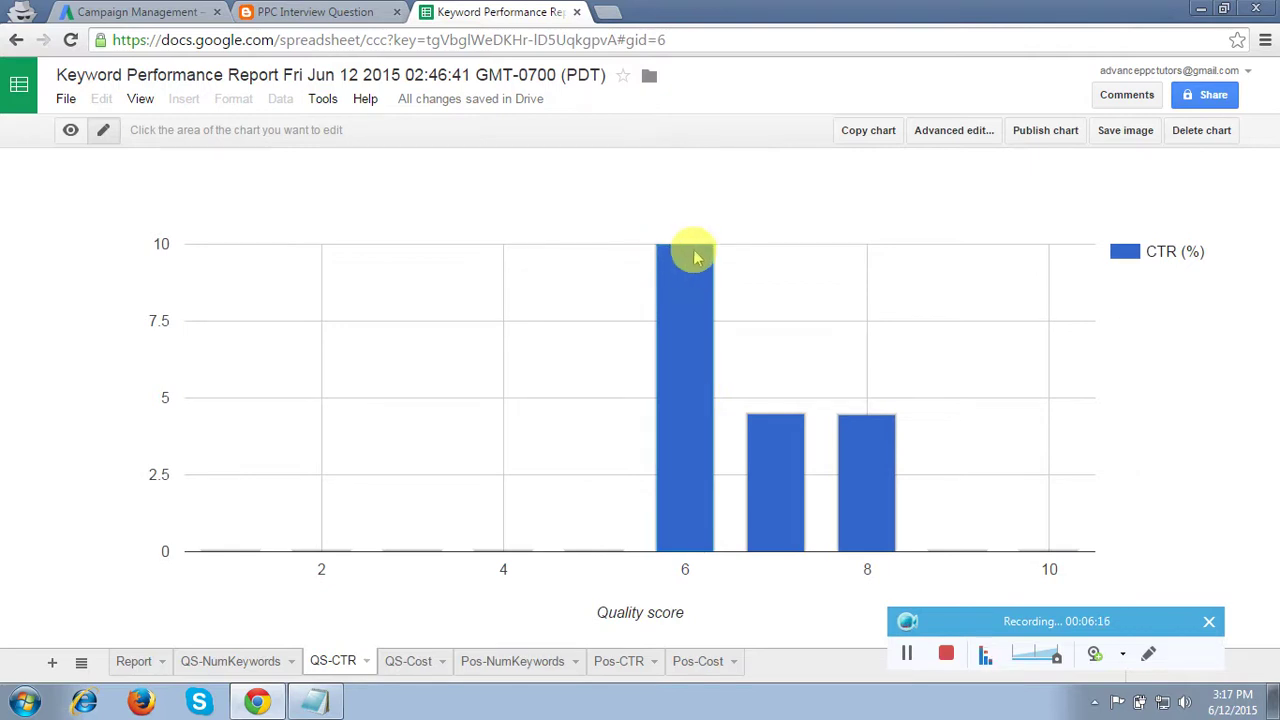
{"action": "left_click", "coordinate": [409, 664]}
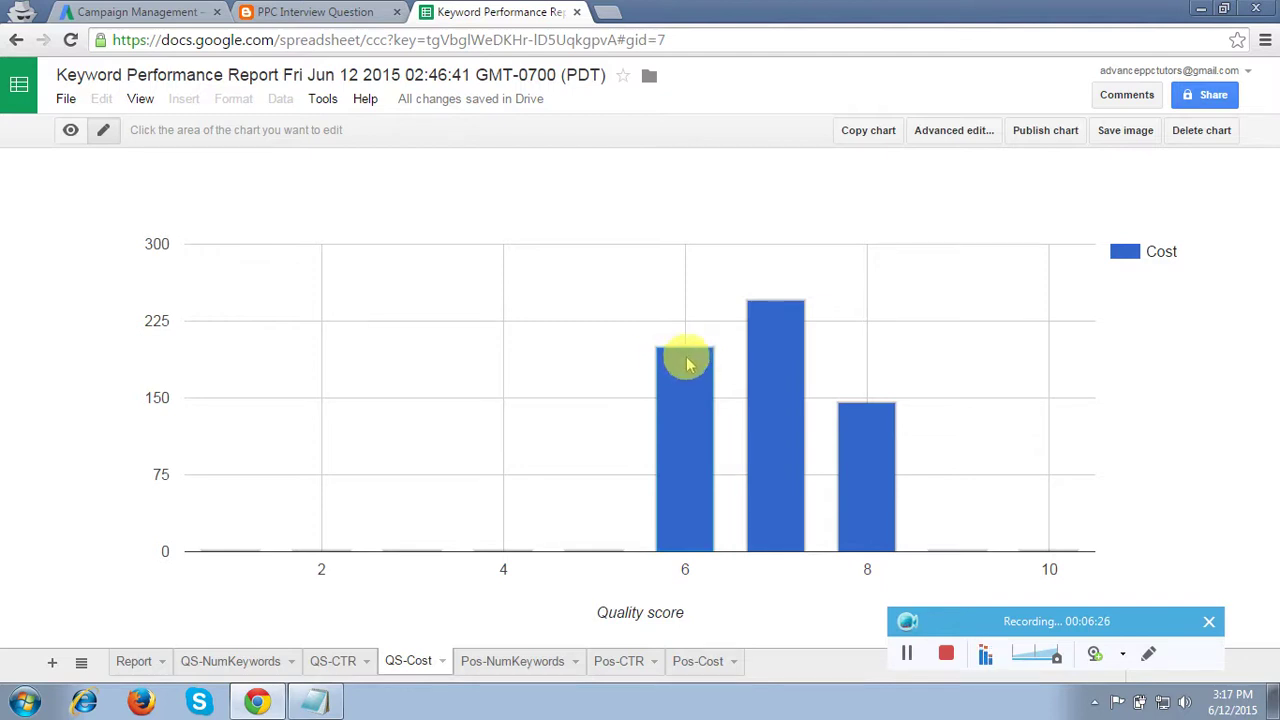
{"action": "left_click", "coordinate": [515, 660]}
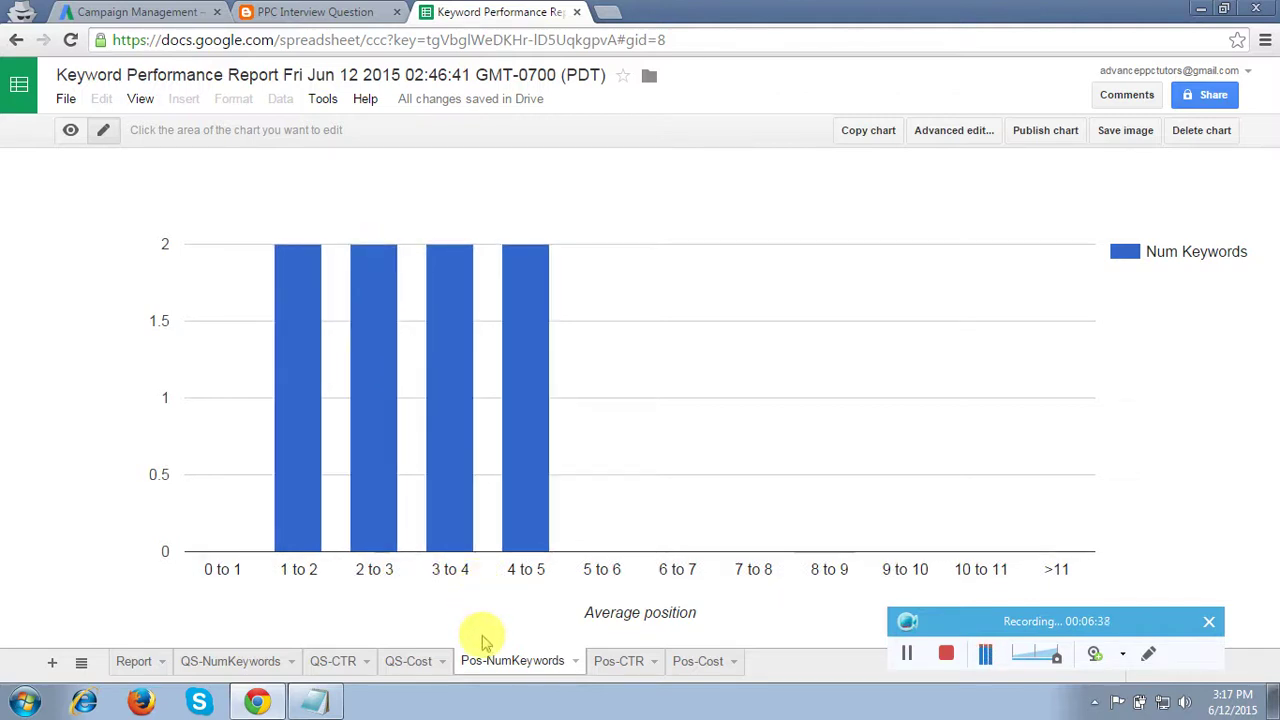
{"action": "left_click", "coordinate": [618, 662]}
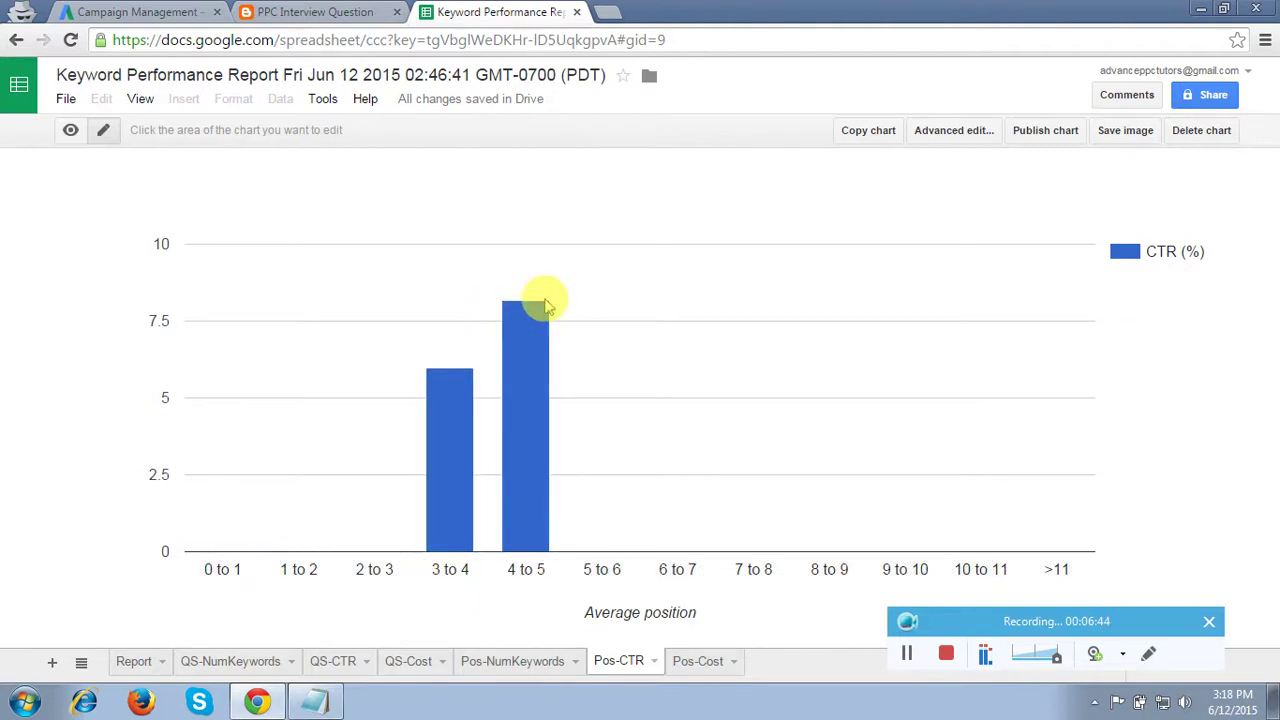
{"action": "left_click", "coordinate": [700, 662]}
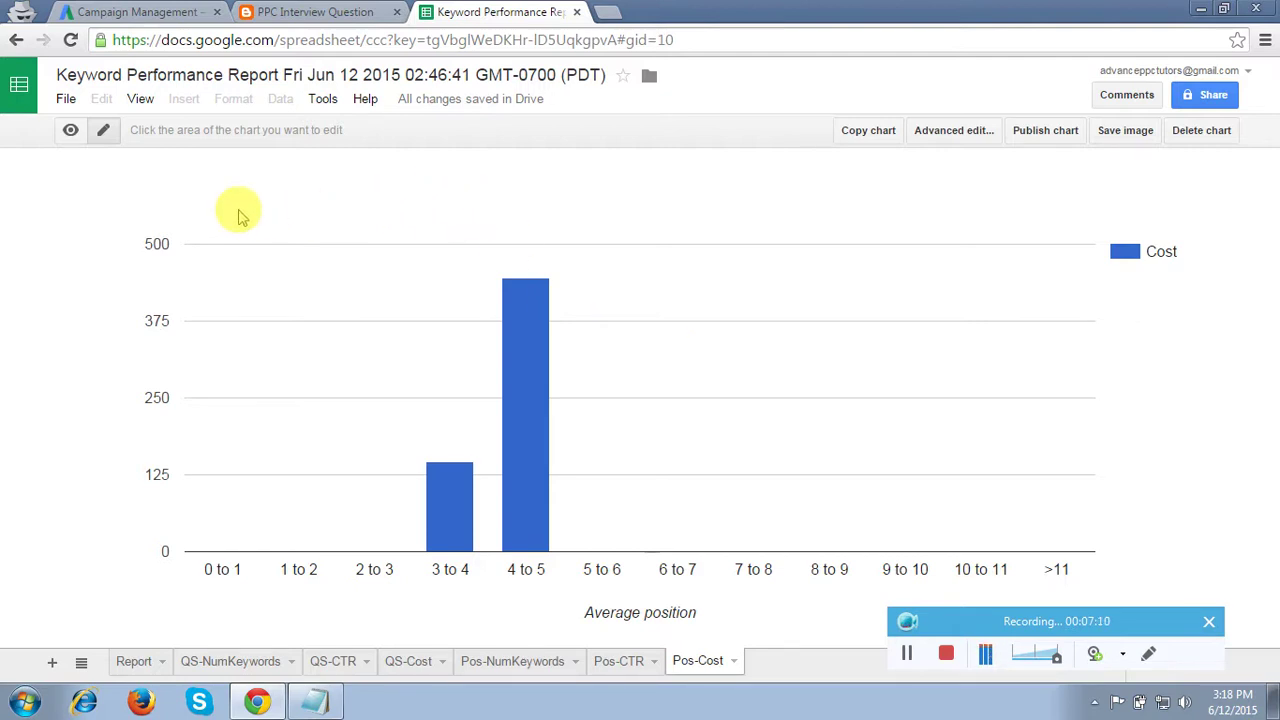
Close the AdWords script preview, leaving one saved script, and bring Notepad forward
{"action": "left_click", "coordinate": [140, 10]}
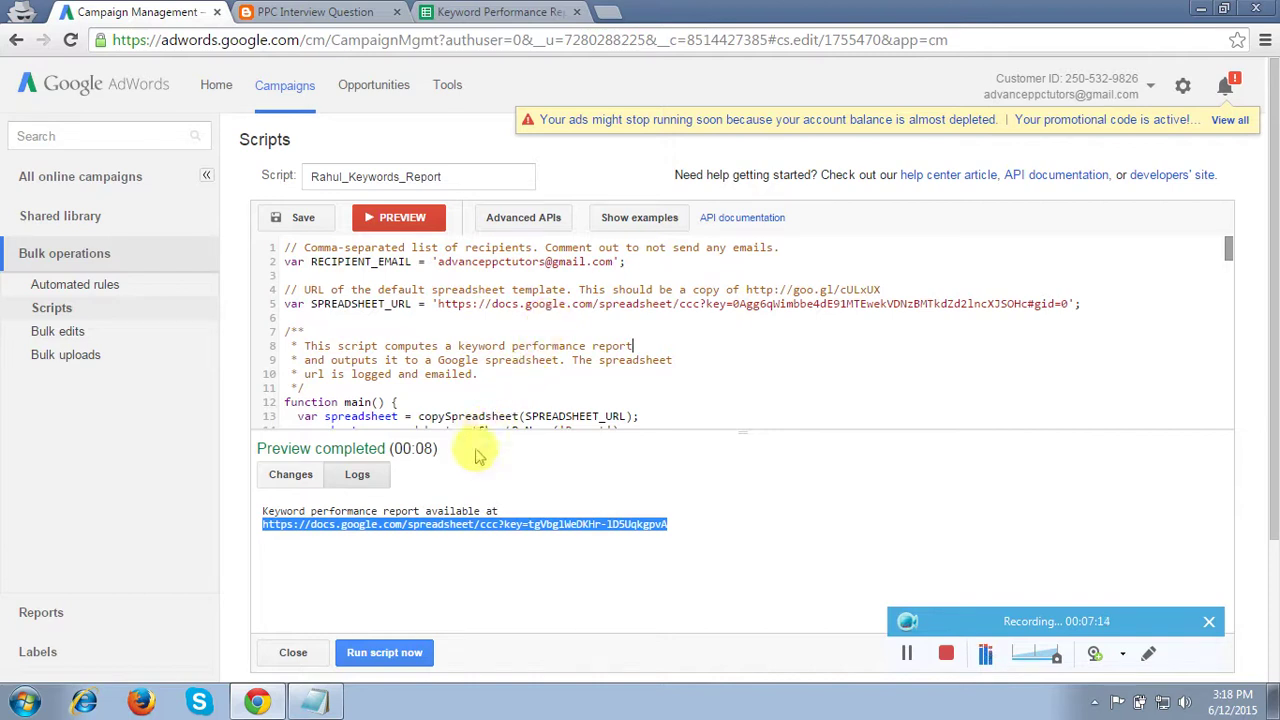
{"action": "left_click", "coordinate": [293, 655]}
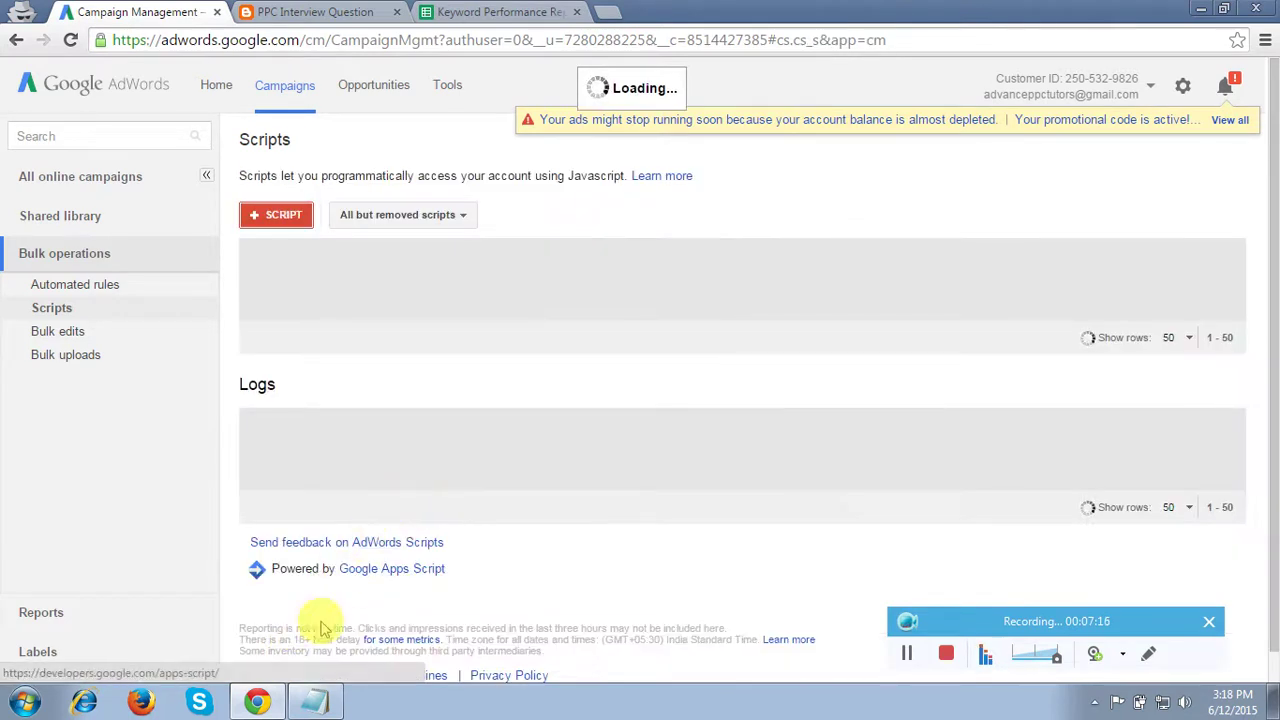
{"action": "left_click", "coordinate": [315, 702]}
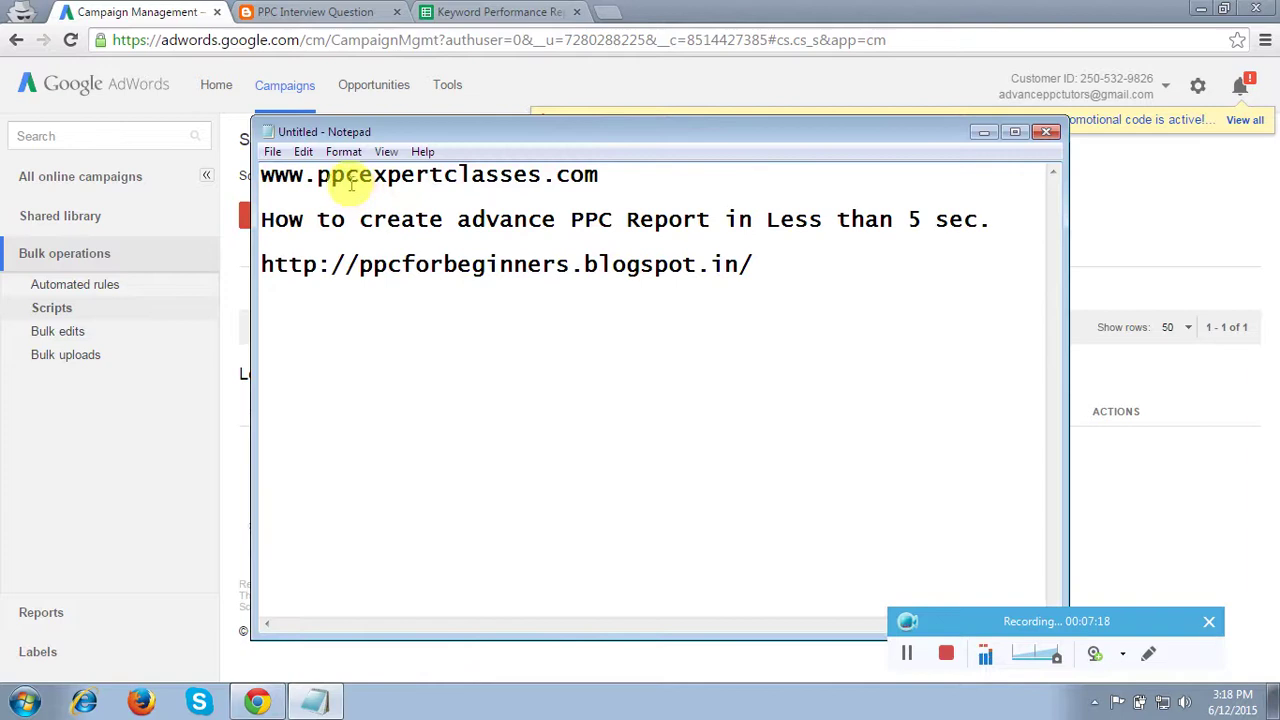